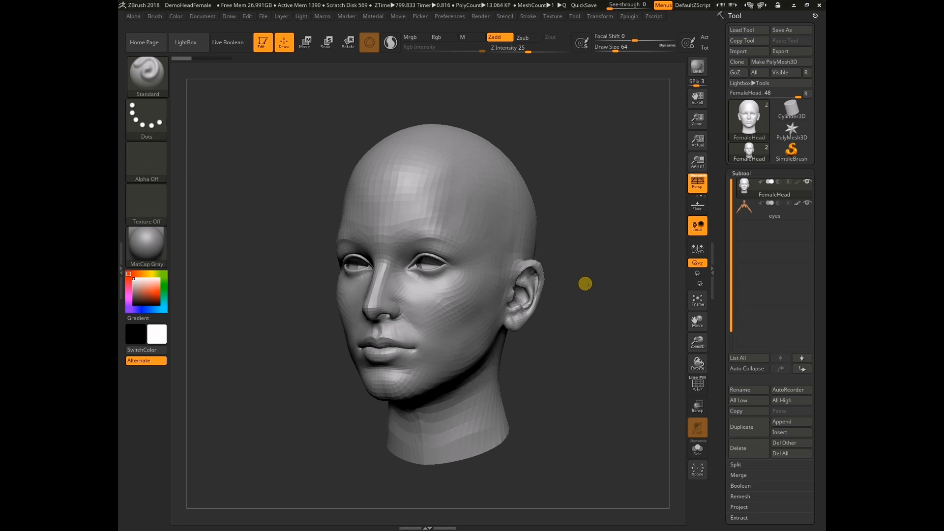
- Examine the FemaleHead model from the front, three-quarter and side views
drag(585, 284, 603, 282)
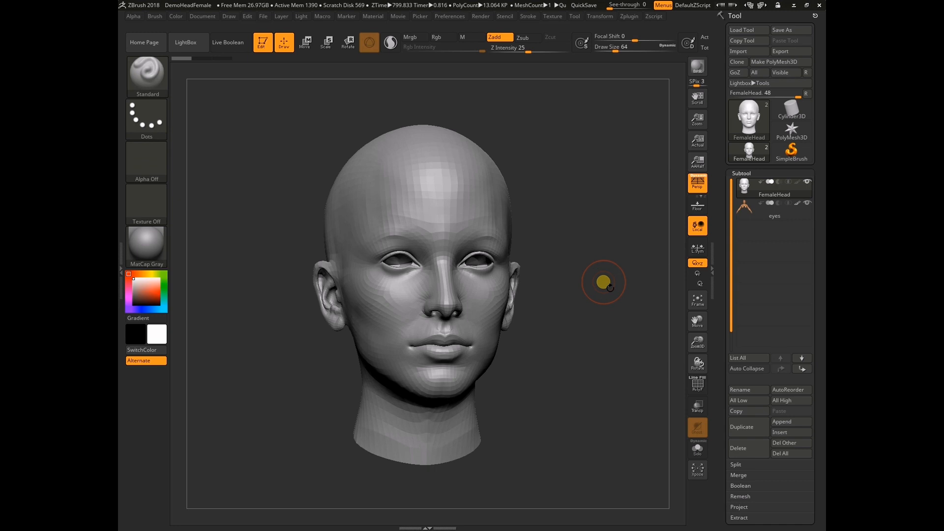
mouse_move(596, 272)
mouse_down()
mouse_move(580, 276)
mouse_move(591, 282)
mouse_up()
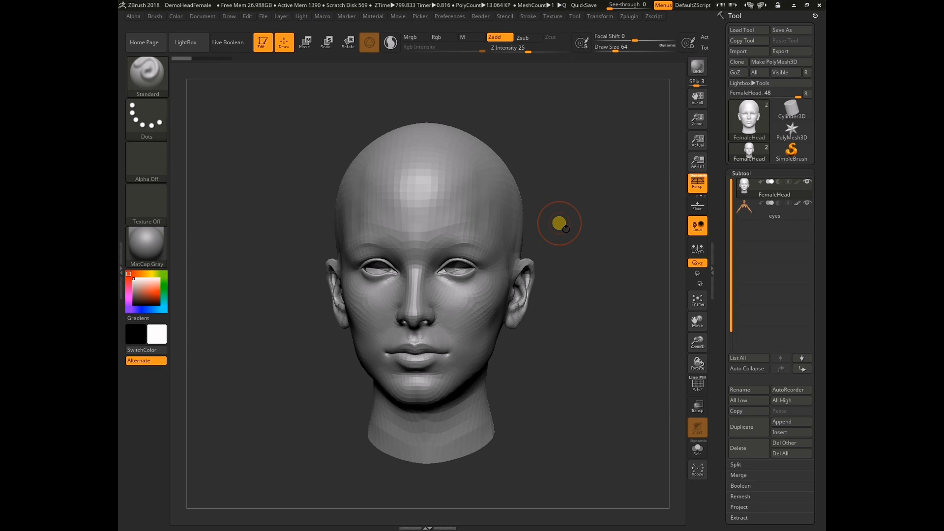
click(628, 16)
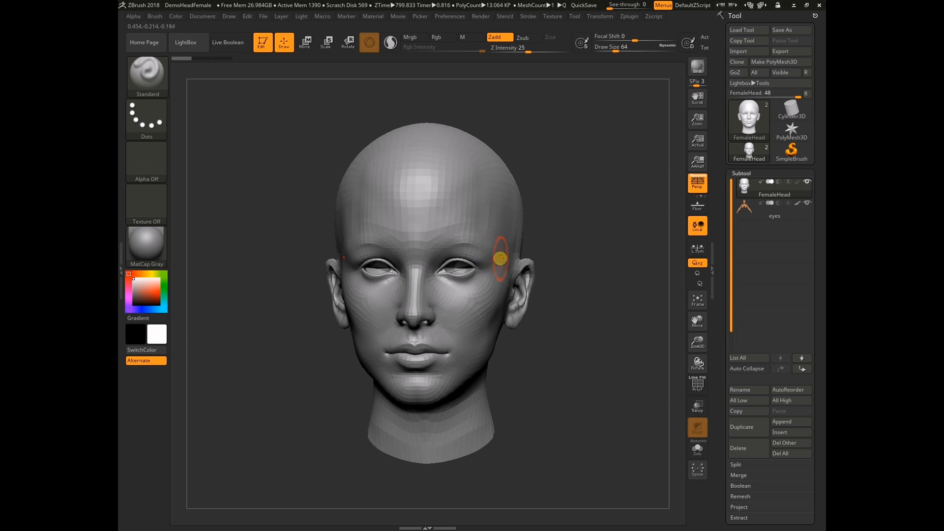
drag(578, 284, 580, 283)
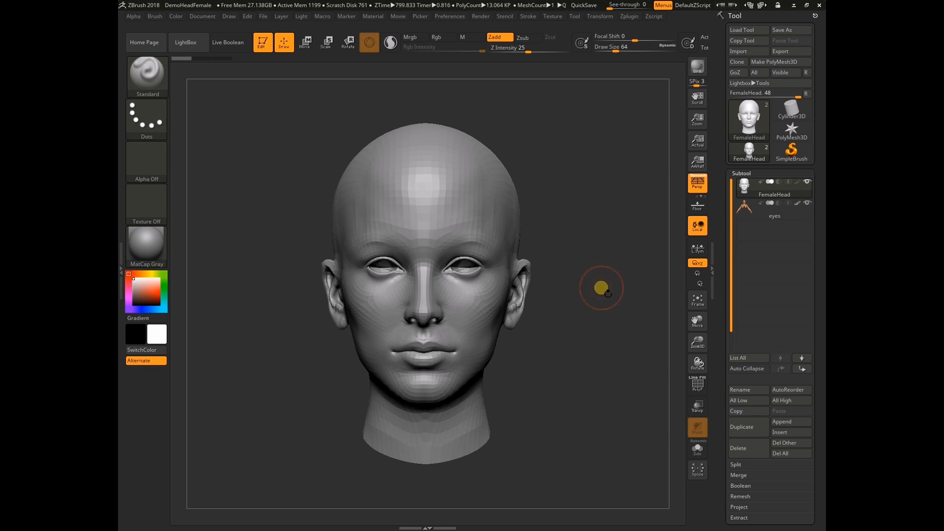
drag(601, 288, 586, 305)
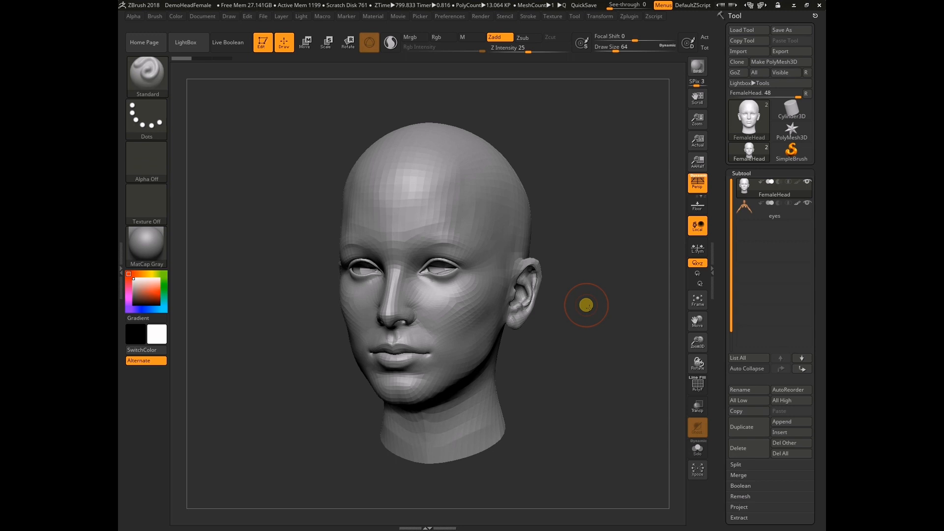
mouse_move(586, 304)
mouse_down()
mouse_move(579, 297)
mouse_move(597, 293)
mouse_move(588, 294)
mouse_up()
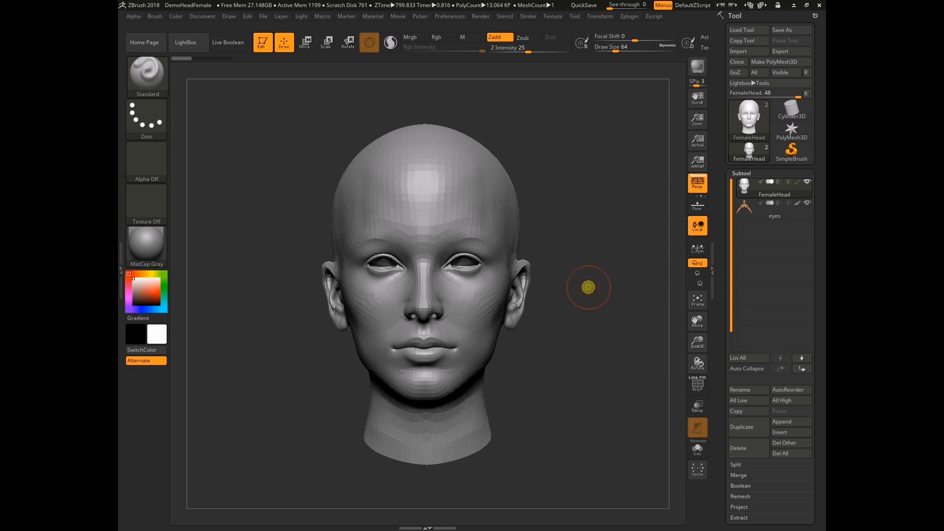
key(comma)
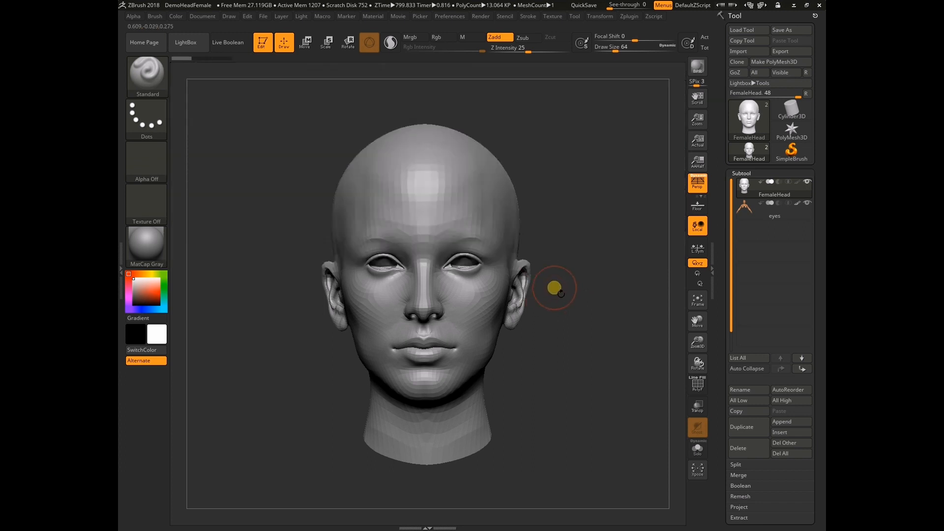
mouse_move(595, 243)
mouse_down()
mouse_move(573, 231)
mouse_move(598, 233)
mouse_up()
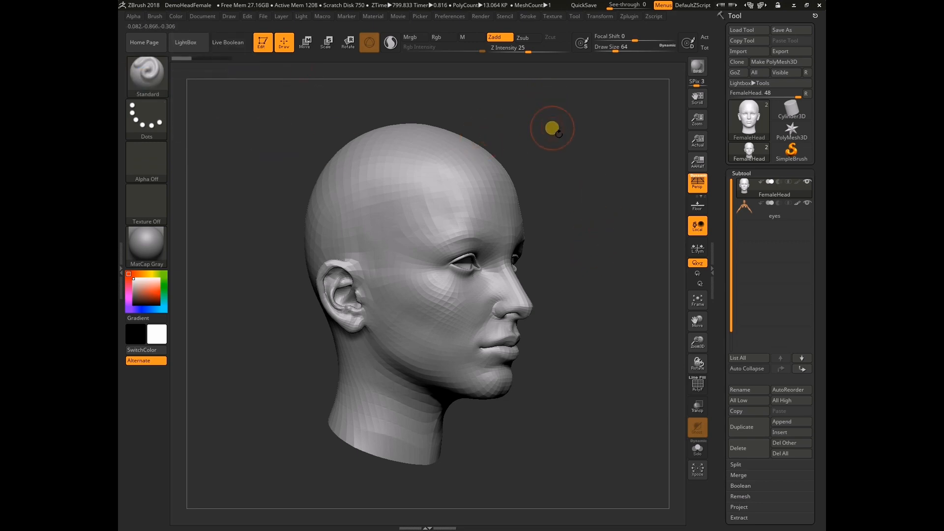
- Switch to the browser to view the ZWrap Plugin for ZBrush page, and return to the head model
drag(823, 97, 579, 49)
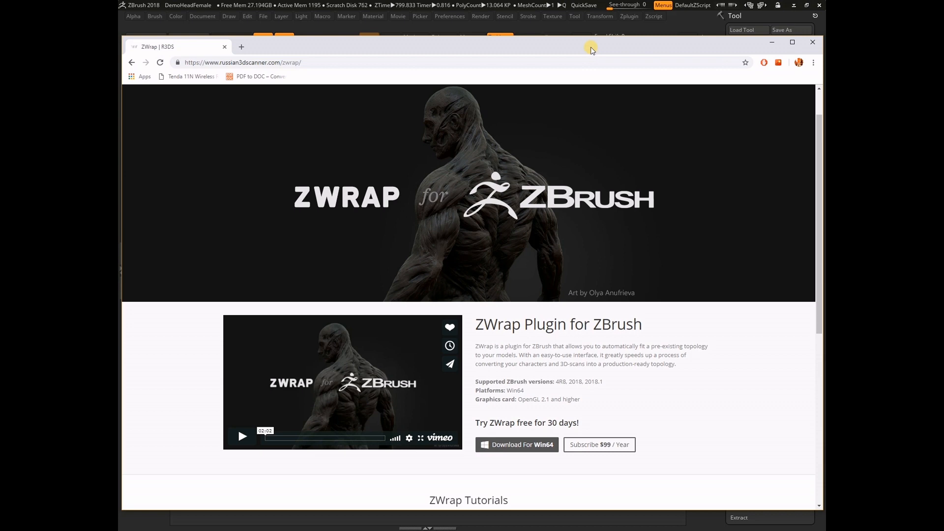
drag(592, 51, 112, 148)
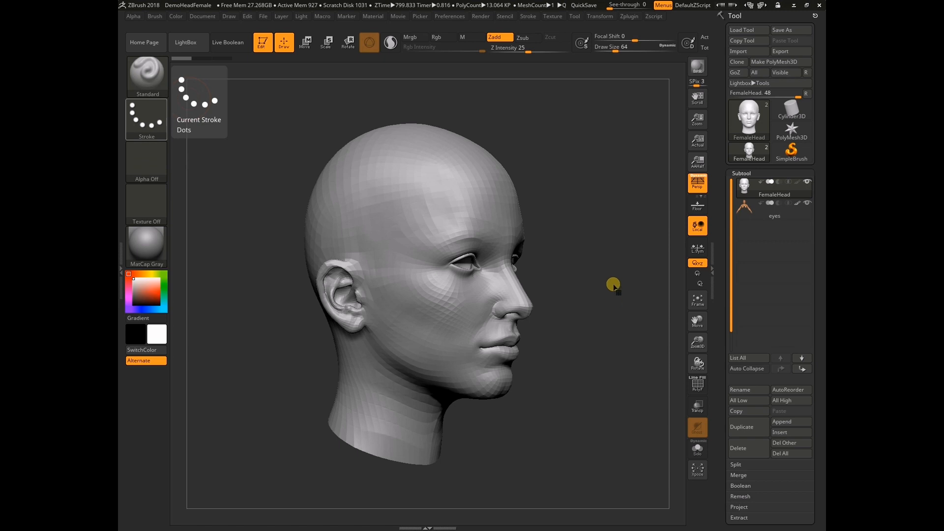
shift+drag(600, 337, 580, 340)
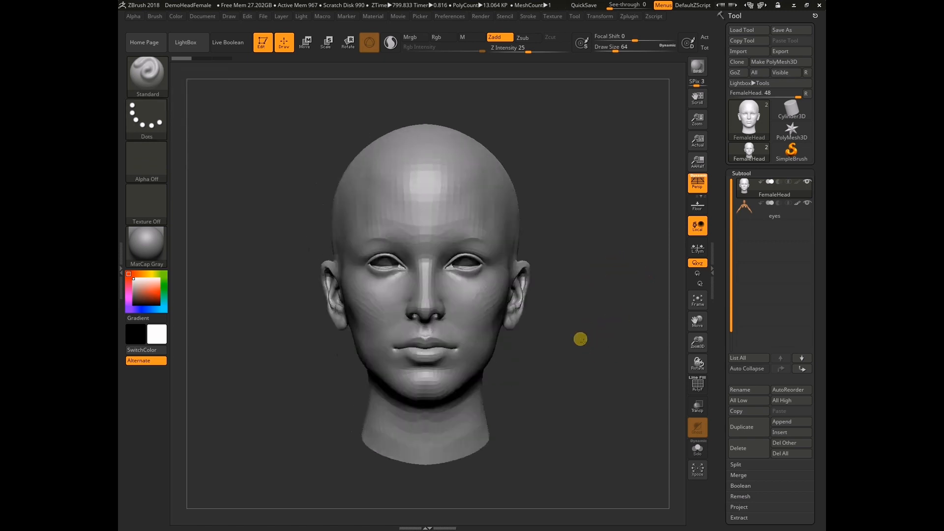
- Make the eyes subtool active and examine its upper-body model from several sides
mouse_move(745, 190)
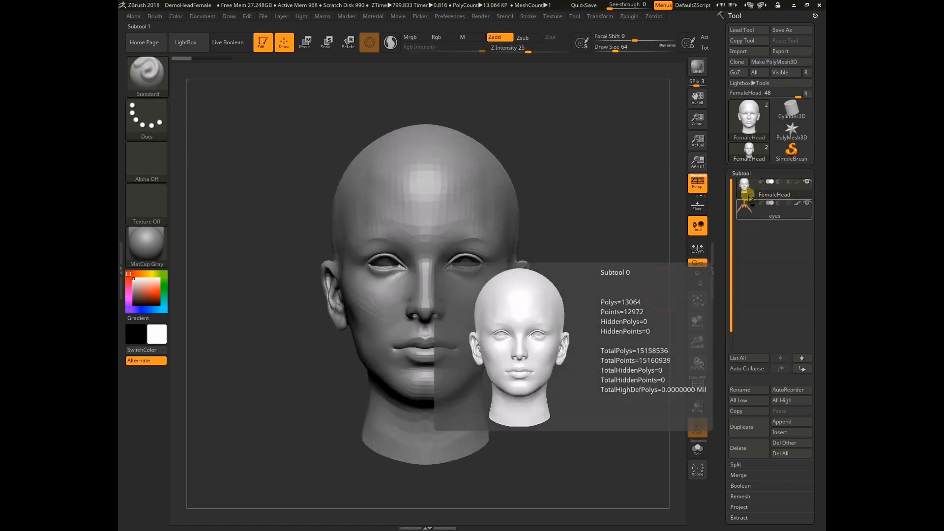
click(746, 211)
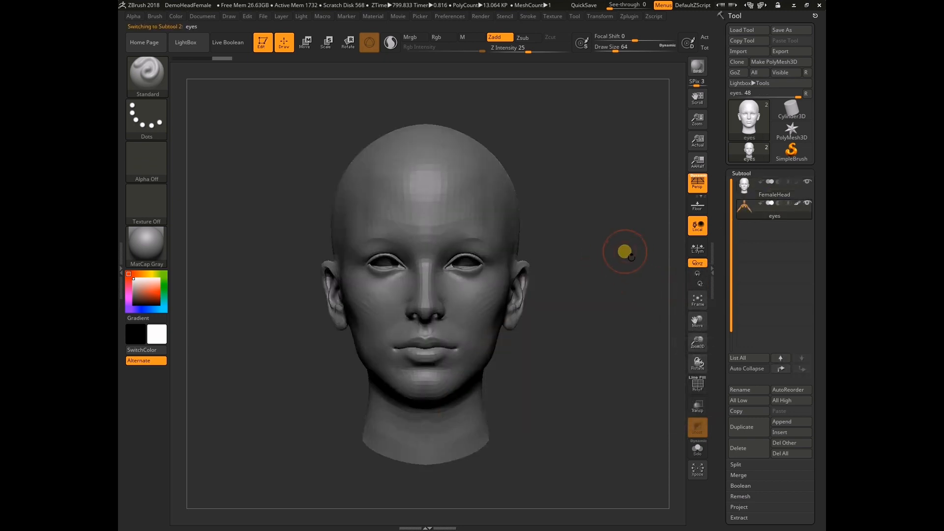
key(f)
key(f)
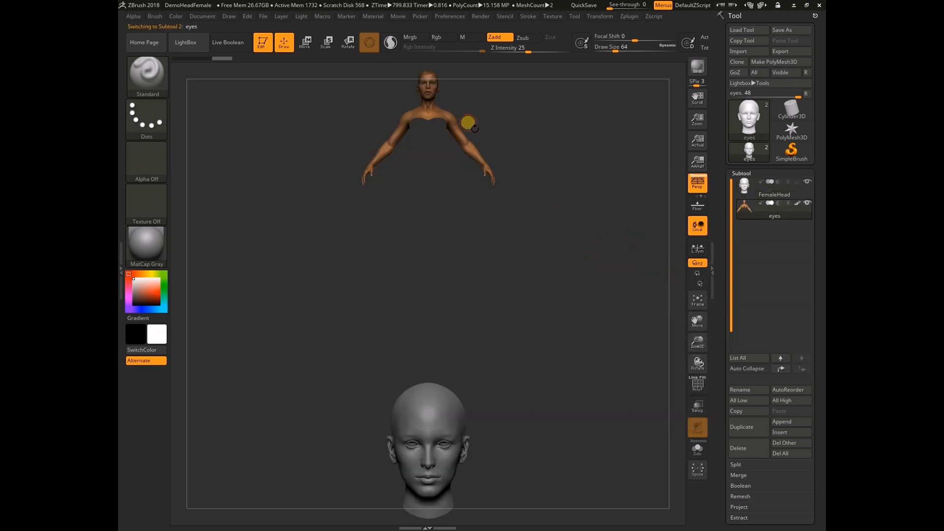
drag(594, 202, 573, 217)
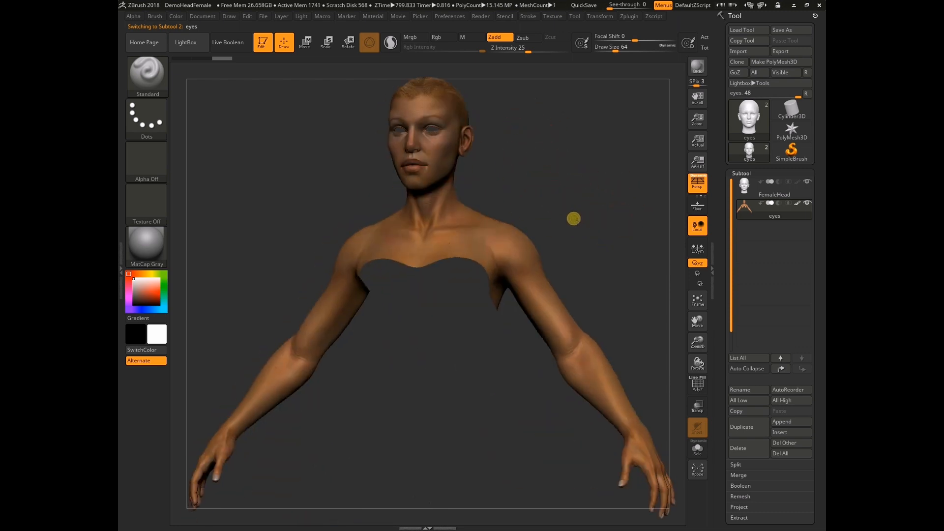
drag(588, 202, 639, 222)
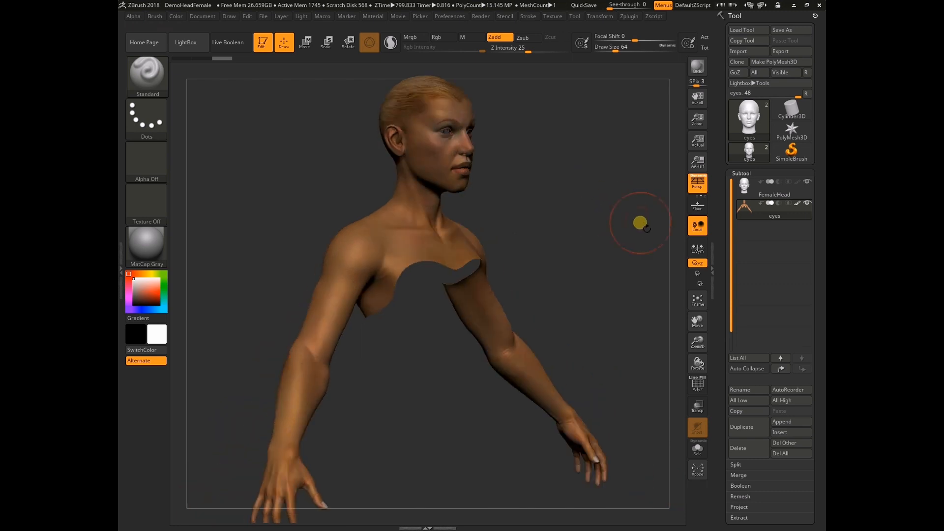
- Apply the SkinShade4 material to the models
click(146, 246)
click(368, 252)
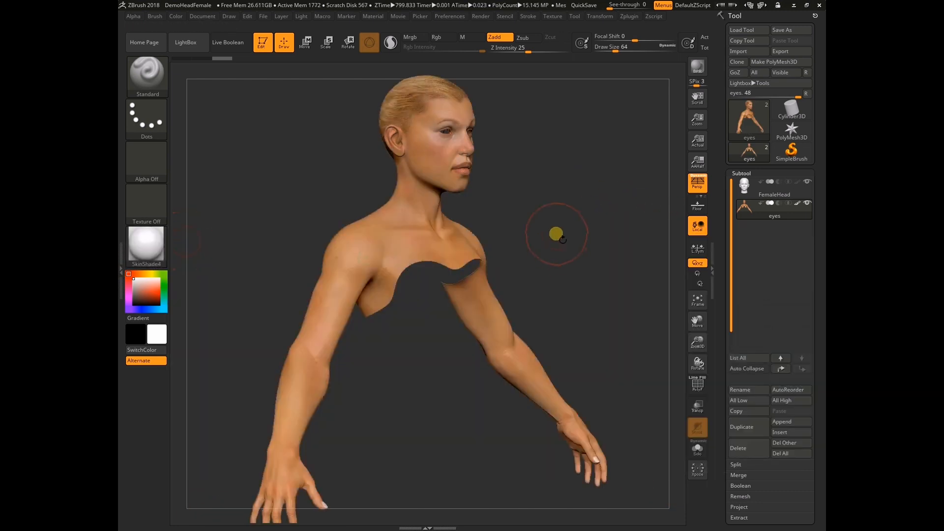
drag(573, 263, 539, 265)
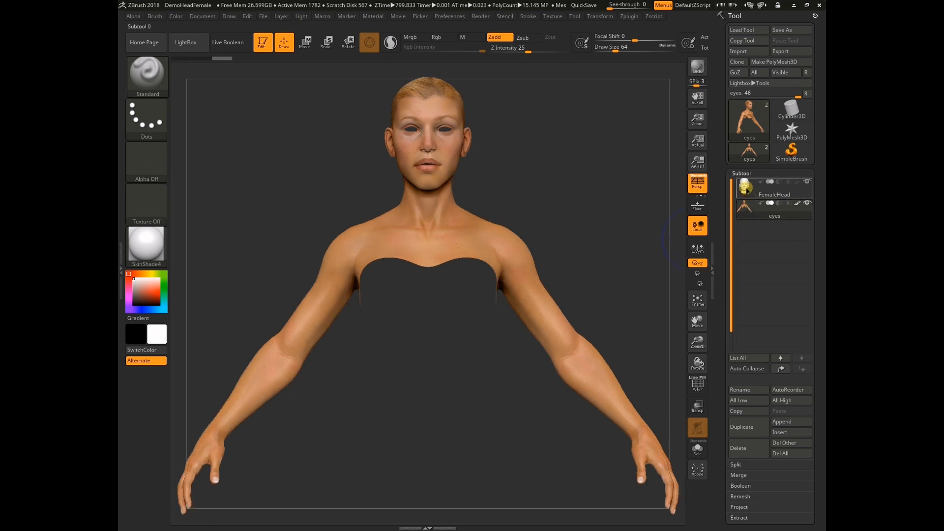
- Make the FemaleHead subtool active and start the ZWrap plugin
mouse_move(744, 189)
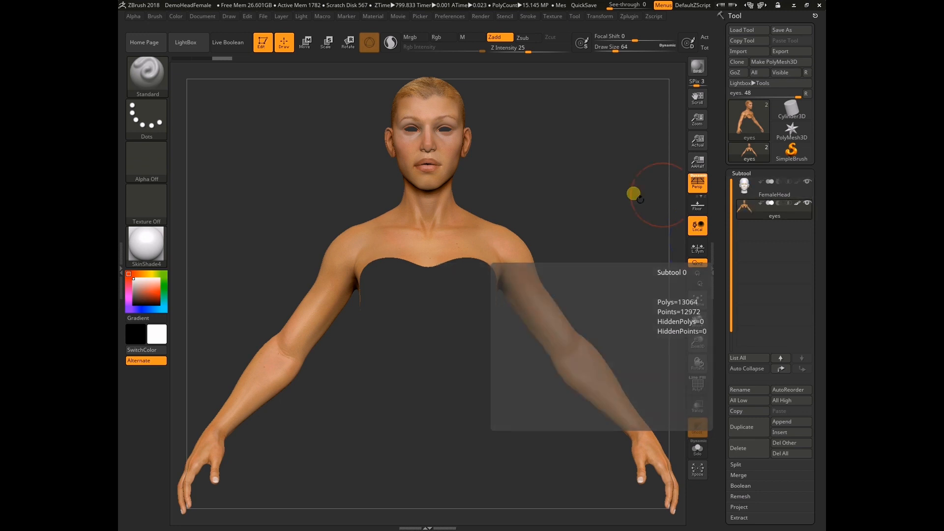
click(740, 189)
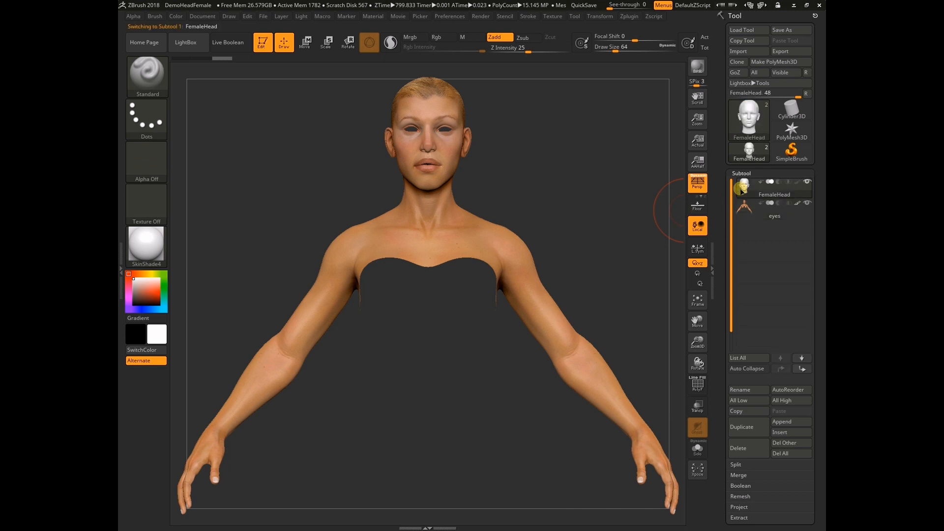
key(f)
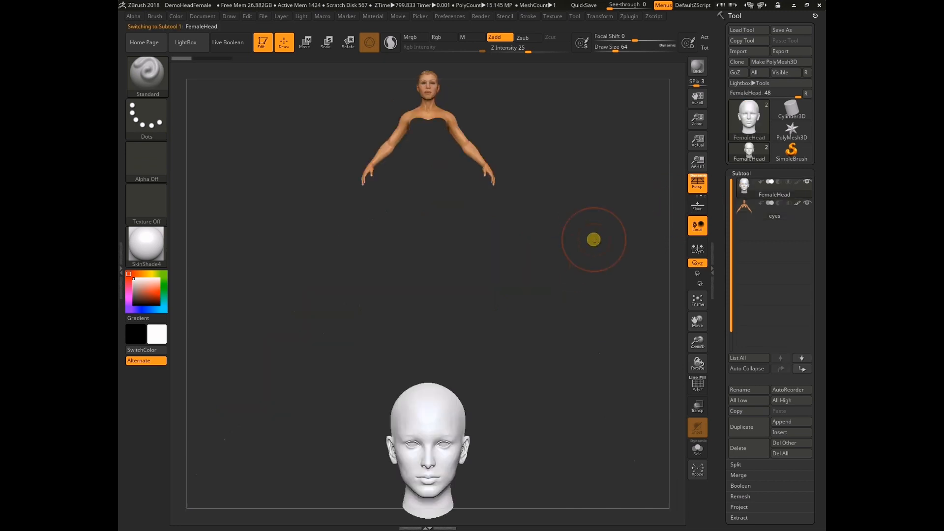
click(629, 16)
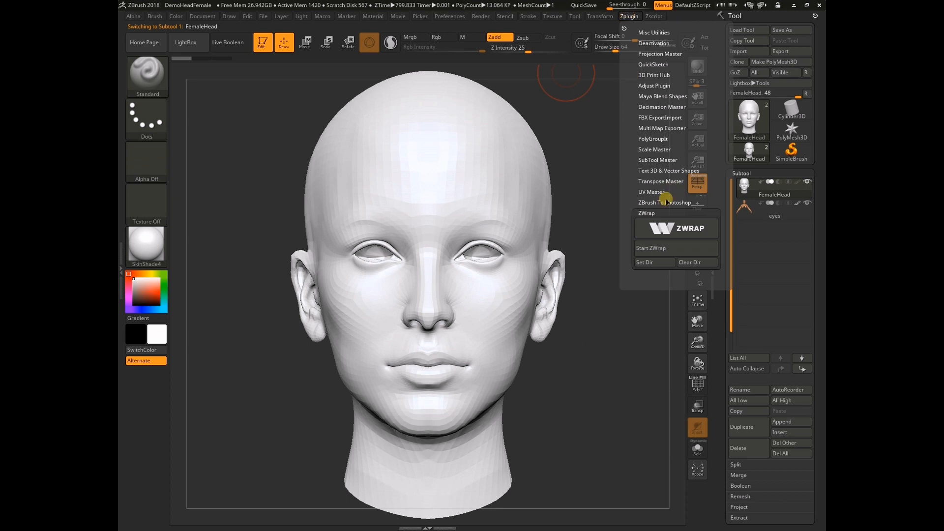
click(650, 248)
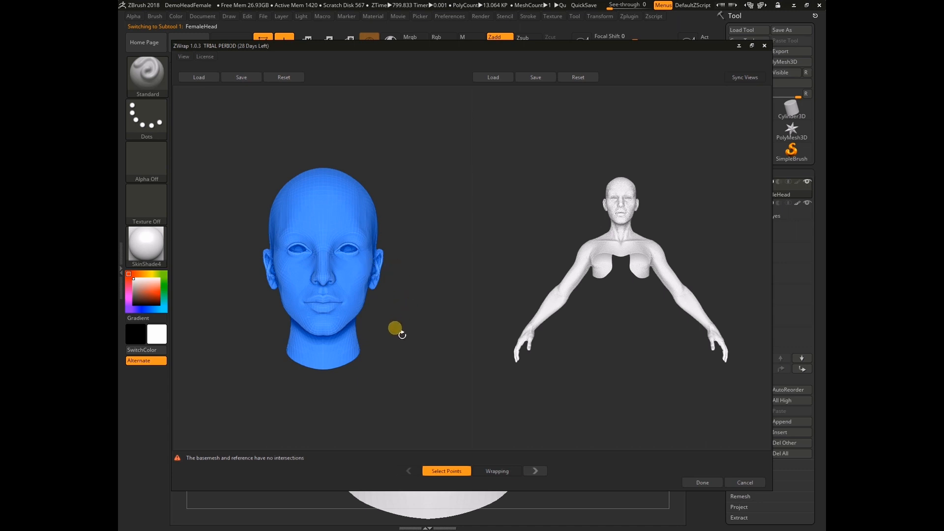
- Place five correspondence points around the right eye of the blue base mesh head, on the corners and upper and lower lids
mouse_move(627, 324)
mouse_down()
mouse_move(666, 326)
mouse_move(632, 325)
mouse_up()
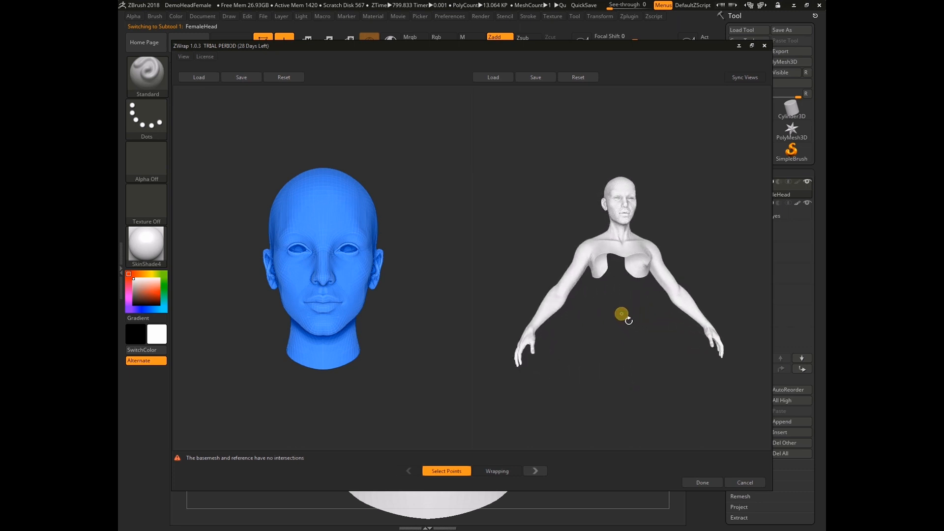
scroll(628, 320, up, 5)
middle_drag(628, 314, 649, 445)
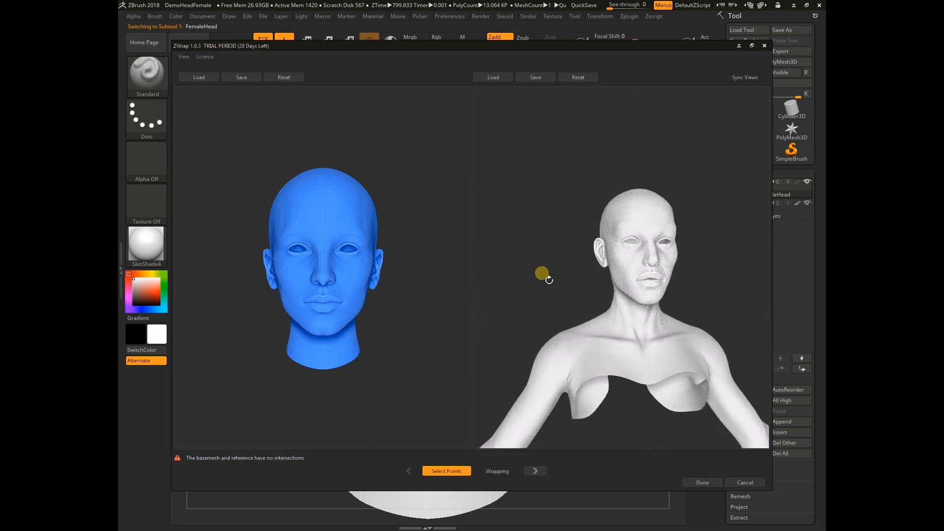
drag(549, 276, 540, 274)
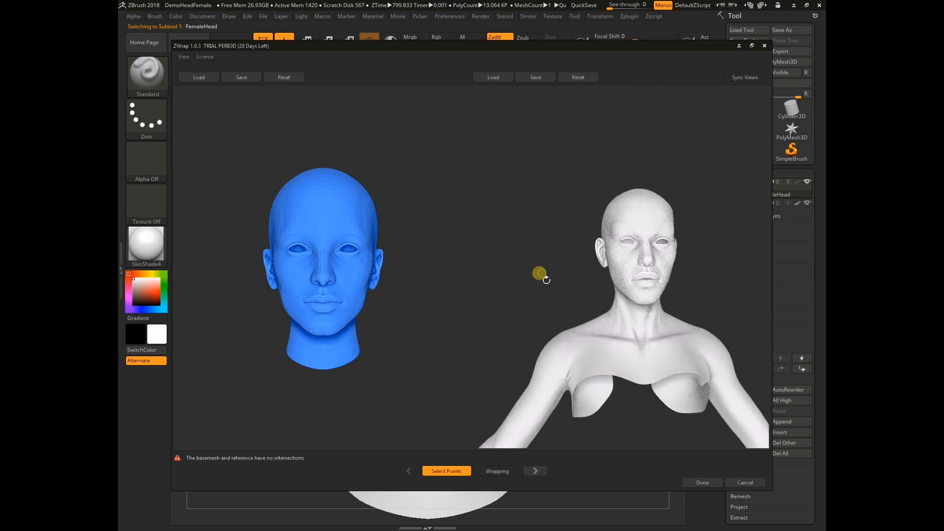
click(454, 475)
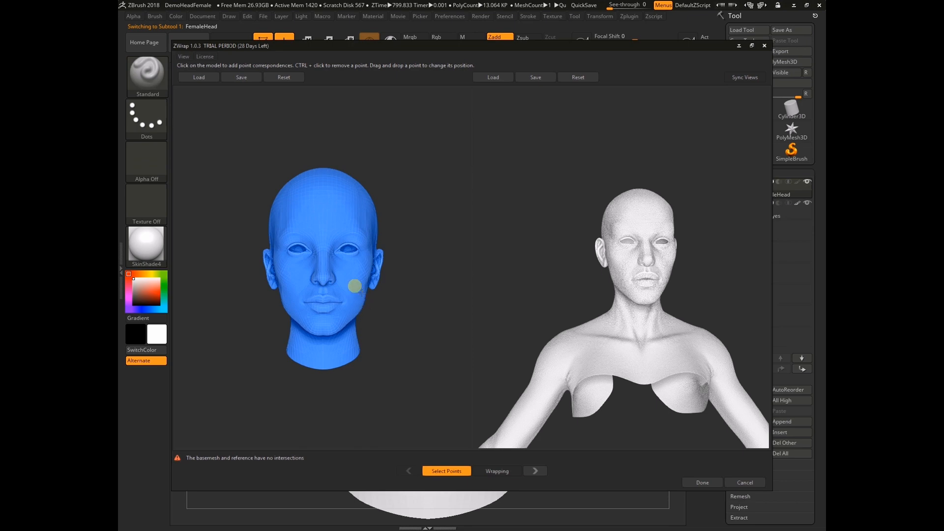
drag(367, 295, 413, 323)
right_drag(410, 282, 443, 342)
middle_drag(445, 261, 429, 295)
drag(431, 295, 424, 277)
right_drag(425, 277, 431, 295)
middle_drag(433, 279, 443, 283)
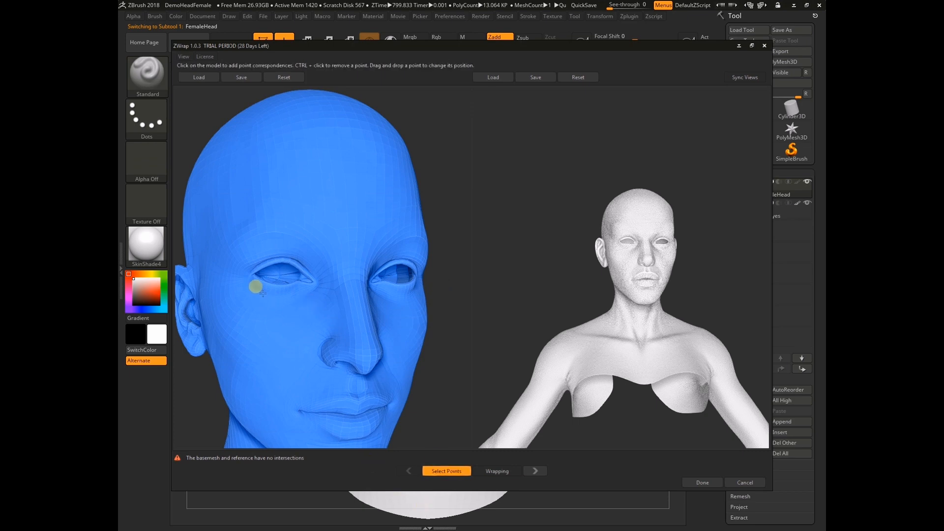
scroll(194, 374, up, 3)
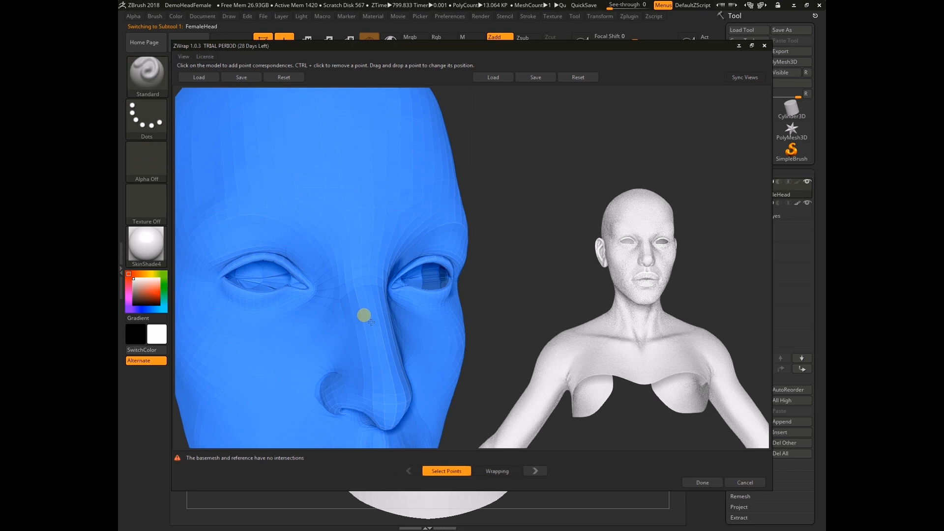
middle_drag(462, 283, 480, 299)
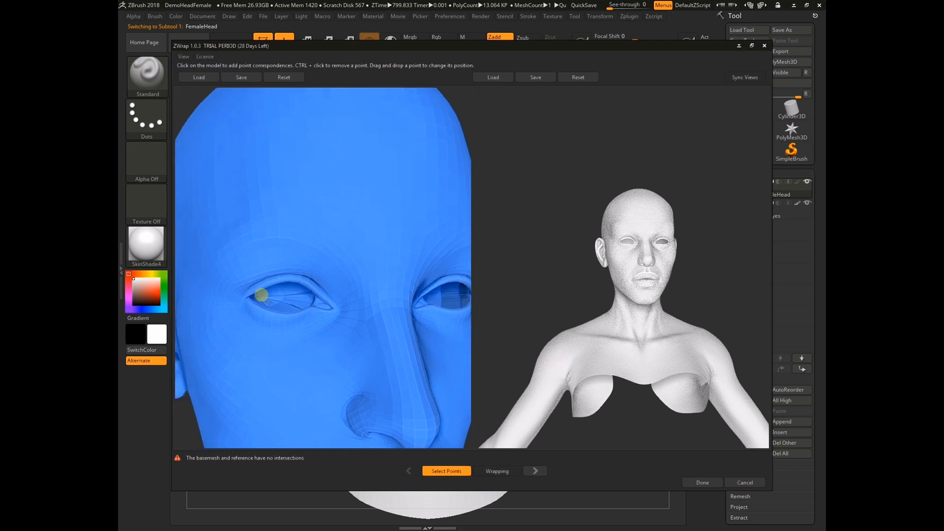
click(246, 298)
click(317, 290)
click(333, 308)
click(274, 314)
- Place the five matching correspondence points in the same order around the right eye of the white reference model
right_drag(700, 251, 750, 338)
middle_drag(551, 274, 480, 335)
right_drag(717, 249, 733, 273)
mouse_move(724, 269)
mouse_down()
mouse_move(733, 267)
mouse_move(725, 267)
mouse_up()
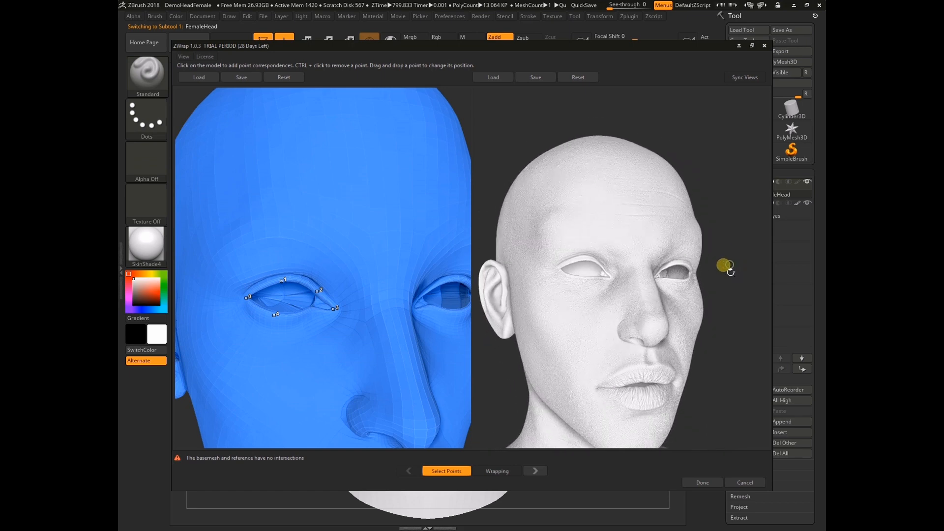
drag(719, 239, 724, 235)
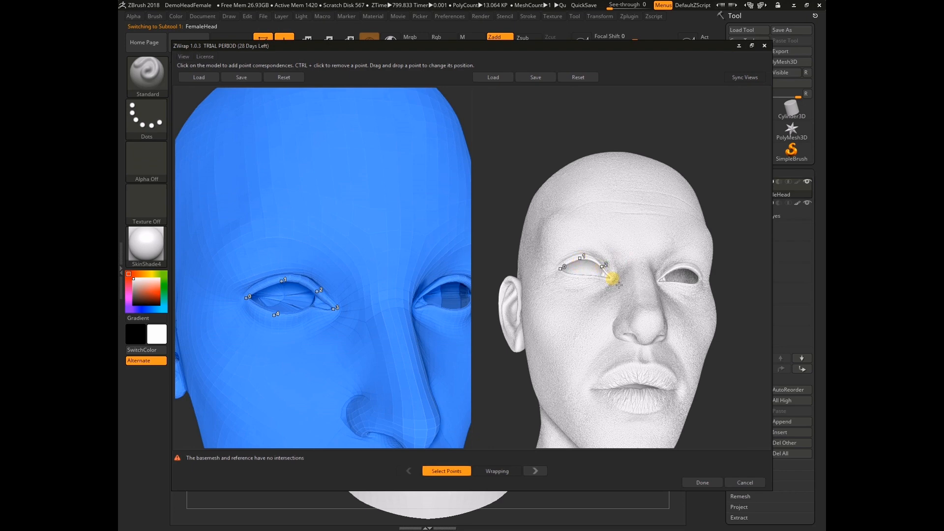
click(580, 277)
mouse_move(726, 249)
mouse_down()
mouse_move(735, 261)
mouse_move(715, 262)
mouse_up()
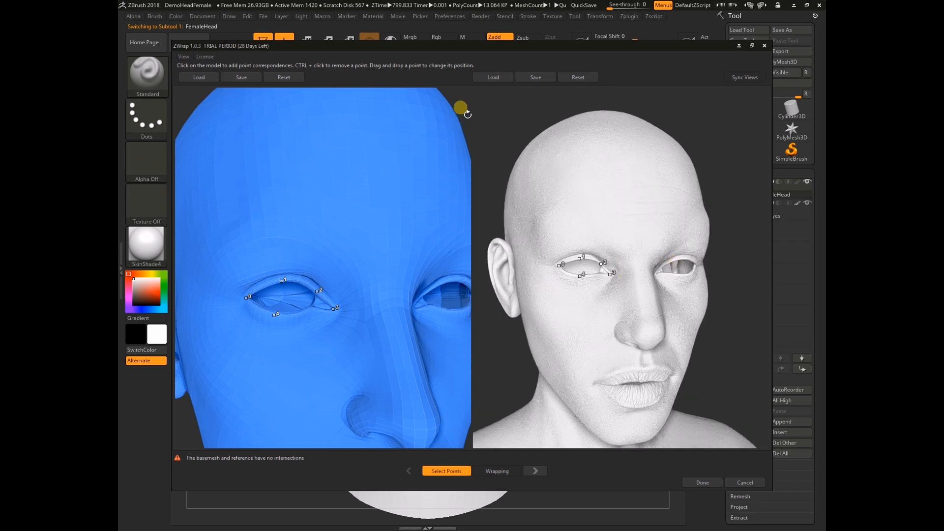
- Place five more correspondence points around the left eye of the blue base mesh head, on the corners and both lids
drag(462, 107, 443, 109)
drag(297, 282, 182, 290)
scroll(181, 291, up, 3)
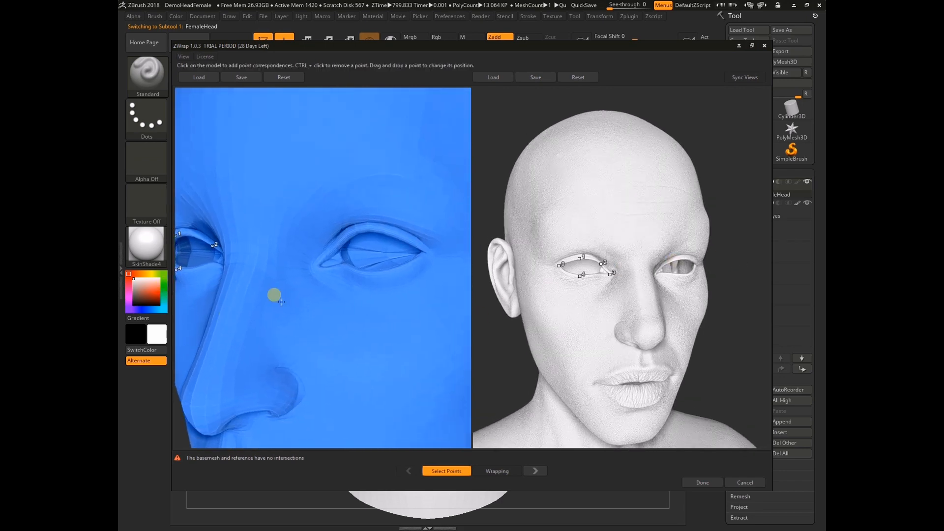
click(320, 264)
click(357, 229)
click(424, 251)
click(399, 237)
- Place the five matching correspondence points in the same order around the left eye of the white reference model
drag(716, 268, 732, 265)
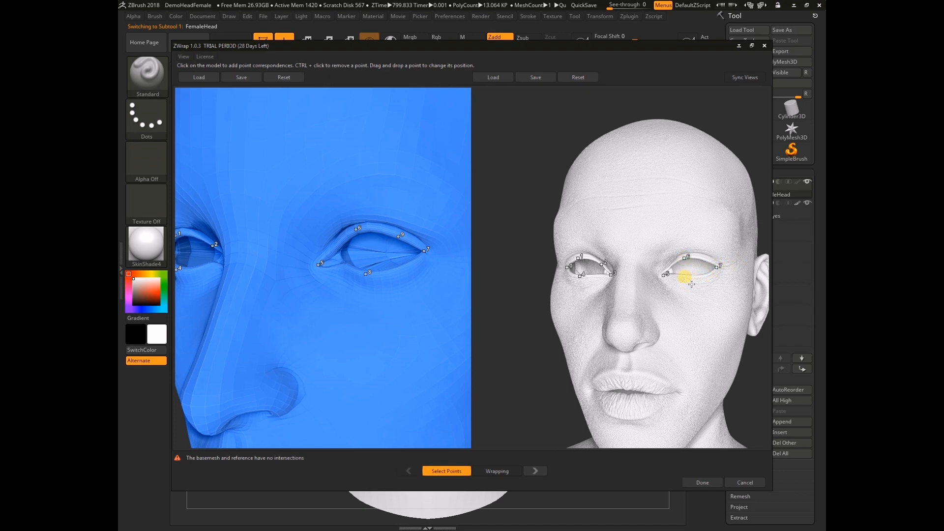
click(706, 259)
drag(531, 348, 548, 350)
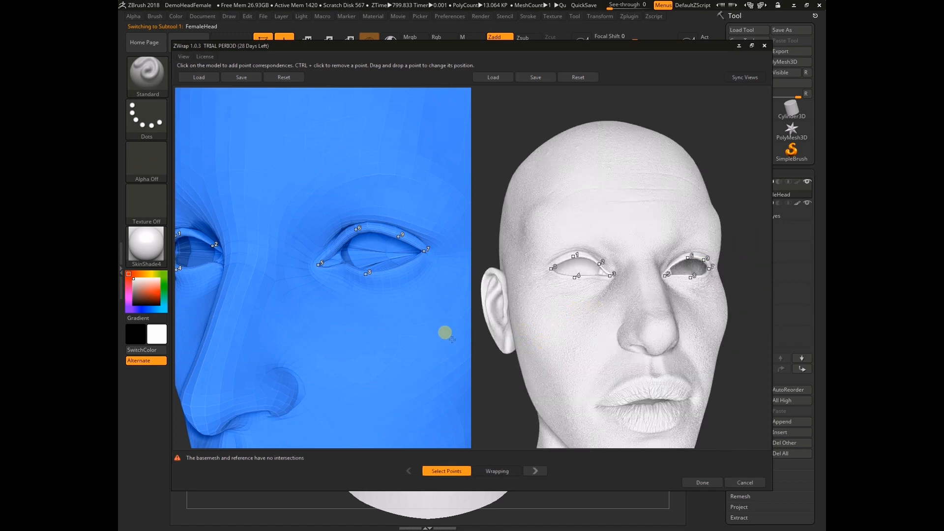
- Place correspondence points on both mouth corners of the blue base mesh and match them on the white reference model
drag(207, 432, 307, 344)
drag(436, 274, 457, 269)
drag(460, 310, 445, 323)
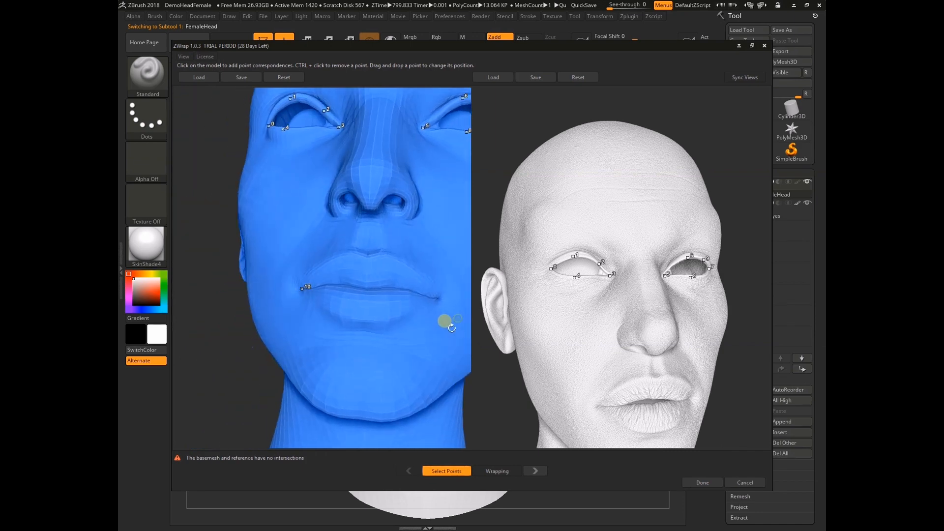
drag(741, 297, 721, 316)
click(579, 351)
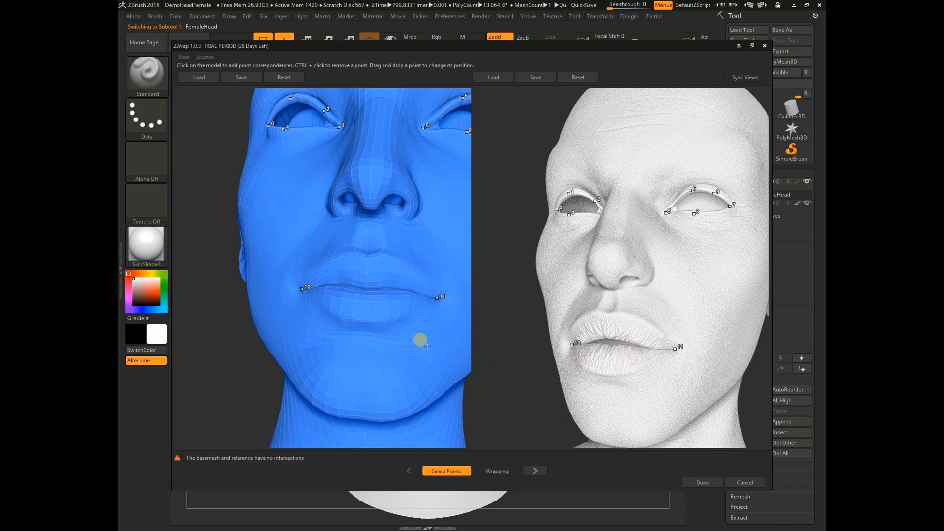
- Place a correspondence point inside each nostril on the blue base mesh and the matching ones on the white reference model
drag(225, 367, 421, 181)
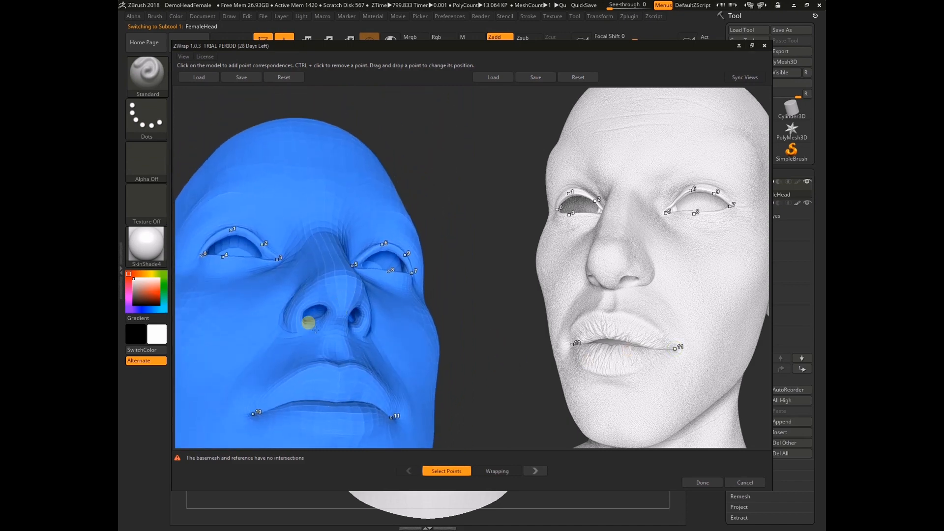
drag(436, 255, 446, 246)
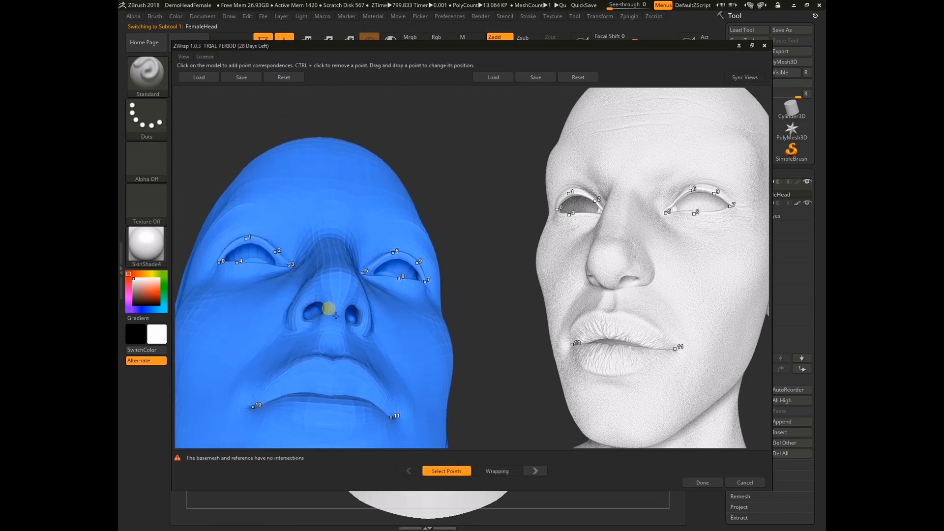
click(313, 311)
drag(532, 337, 583, 294)
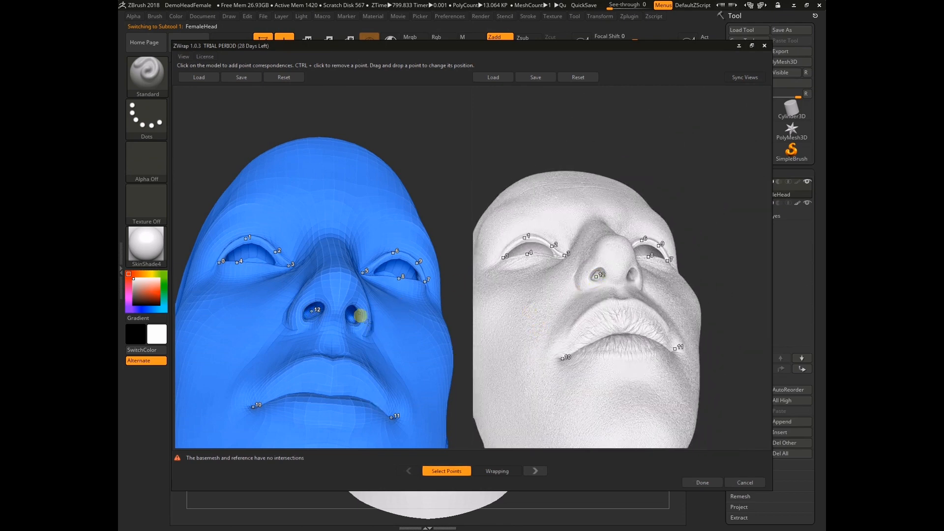
click(351, 315)
drag(710, 259, 698, 253)
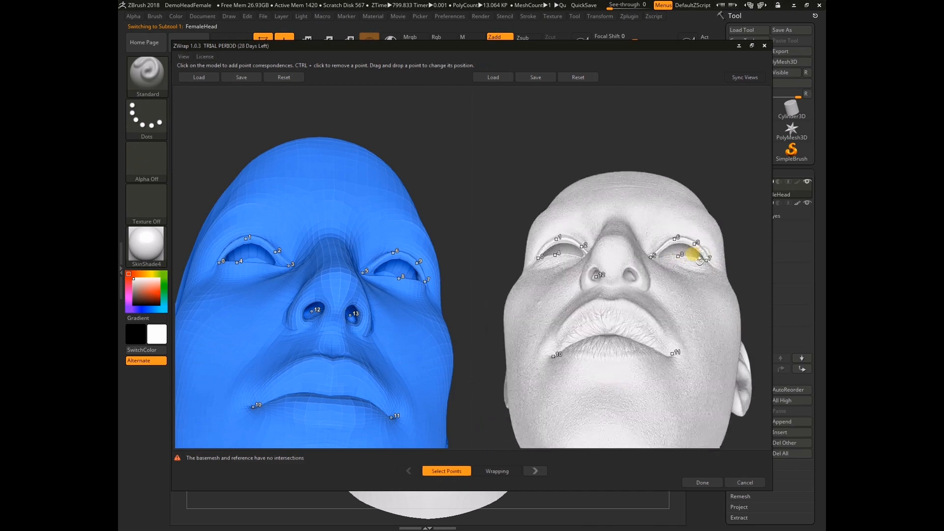
- Place five correspondence points on the base mesh's right ear: upper front edge, top, rear rim, lobe and ear canal
drag(485, 257, 449, 221)
scroll(432, 315, down, 5)
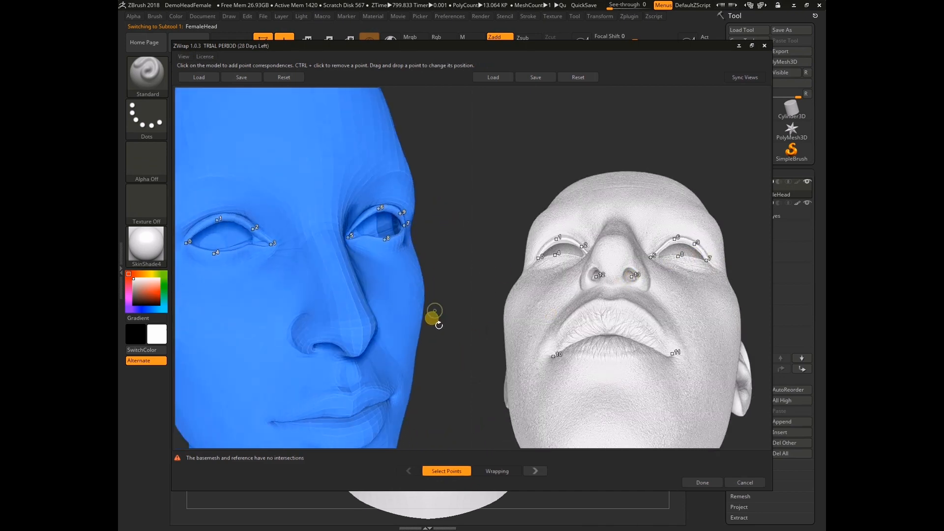
drag(404, 313, 432, 311)
middle_drag(406, 310, 452, 303)
drag(423, 200, 442, 178)
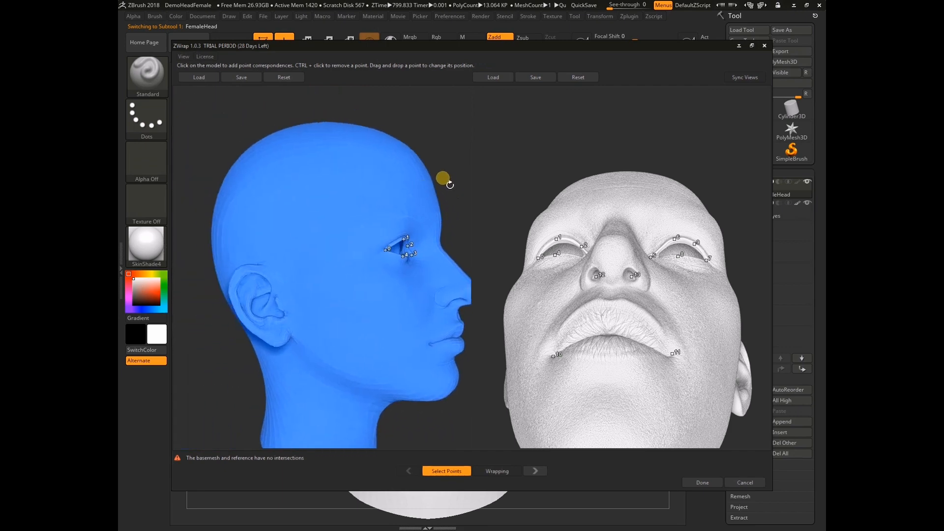
scroll(459, 192, up, 5)
click(233, 294)
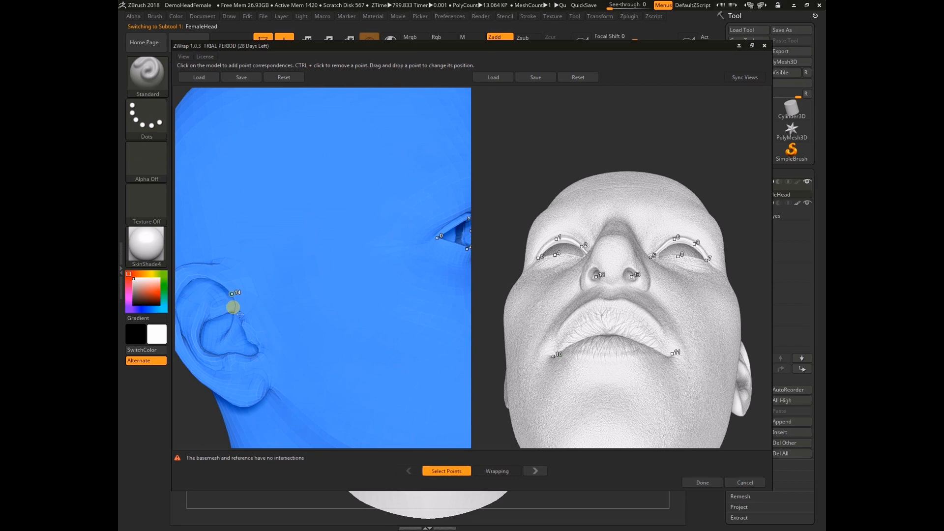
drag(193, 408, 264, 341)
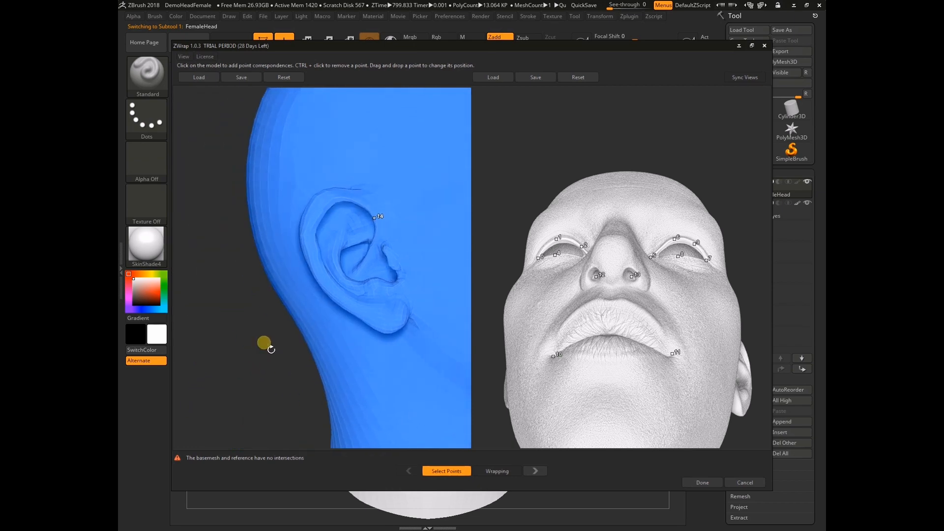
click(329, 197)
mouse_move(271, 402)
mouse_down()
mouse_move(264, 400)
mouse_move(274, 400)
mouse_up()
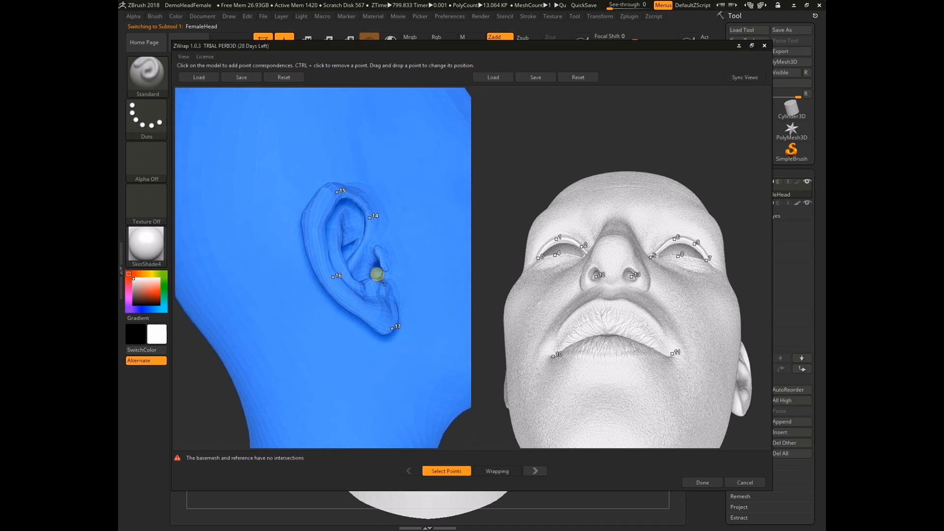
mouse_move(211, 394)
mouse_down()
mouse_move(217, 385)
mouse_move(219, 393)
mouse_up()
click(371, 270)
- Place the five matching correspondence points in the same order on the right ear of the white reference model
drag(597, 173, 735, 123)
drag(502, 364, 509, 401)
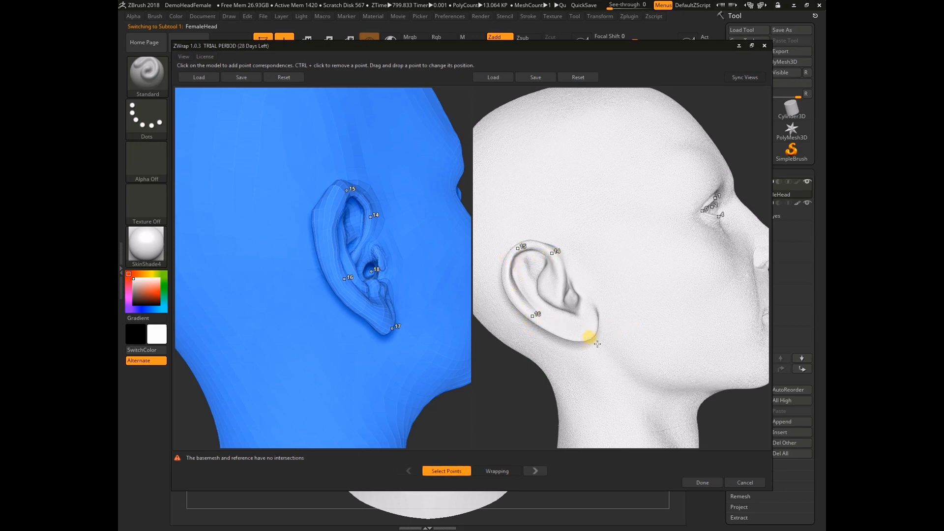
drag(539, 350, 573, 305)
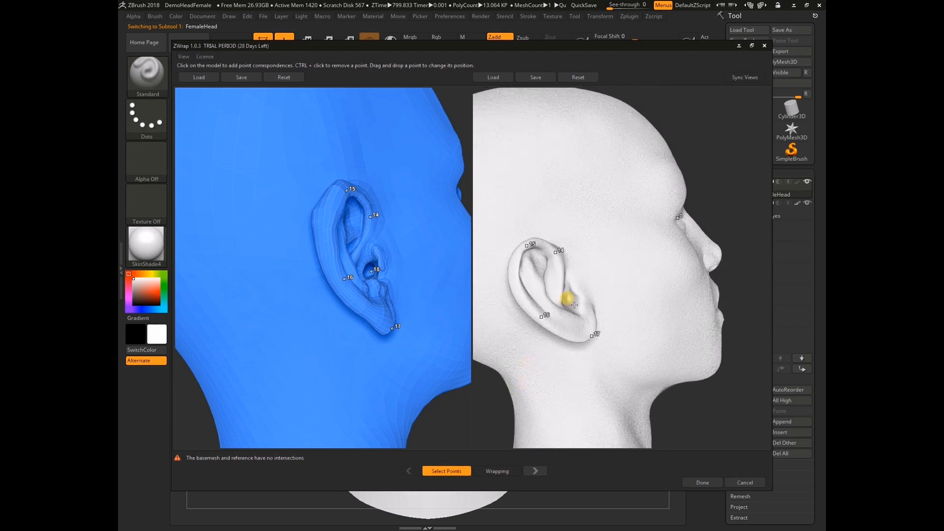
- Place four correspondence points on the base mesh's left ear: top, rear rim, lobe and ear canal
drag(446, 404, 368, 425)
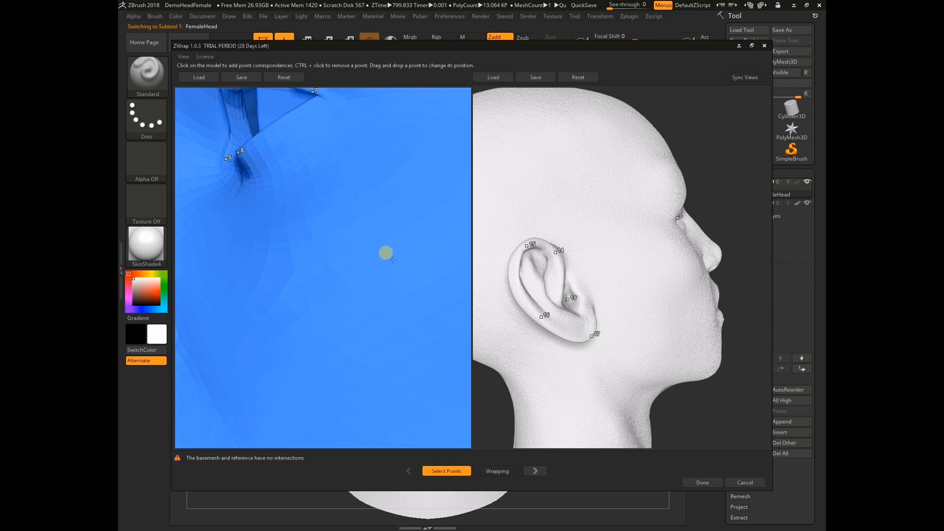
key(f)
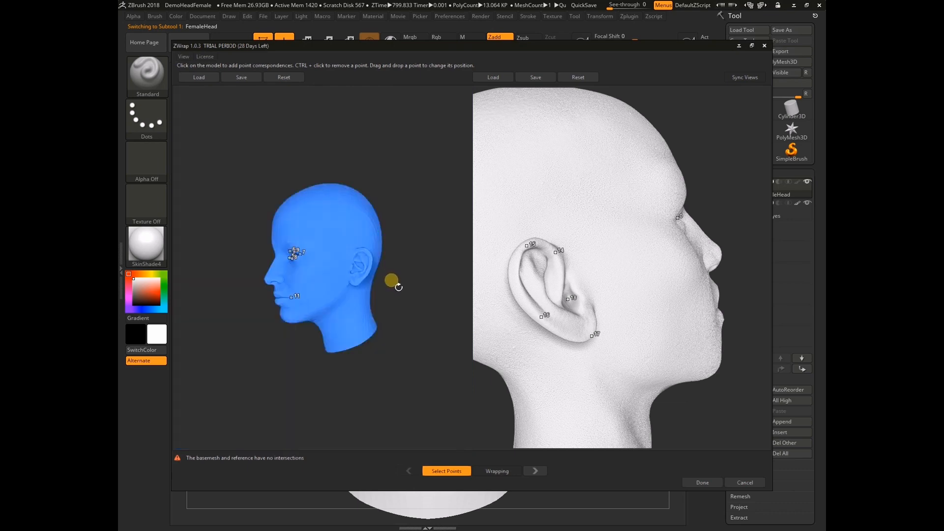
scroll(407, 259, up, 10)
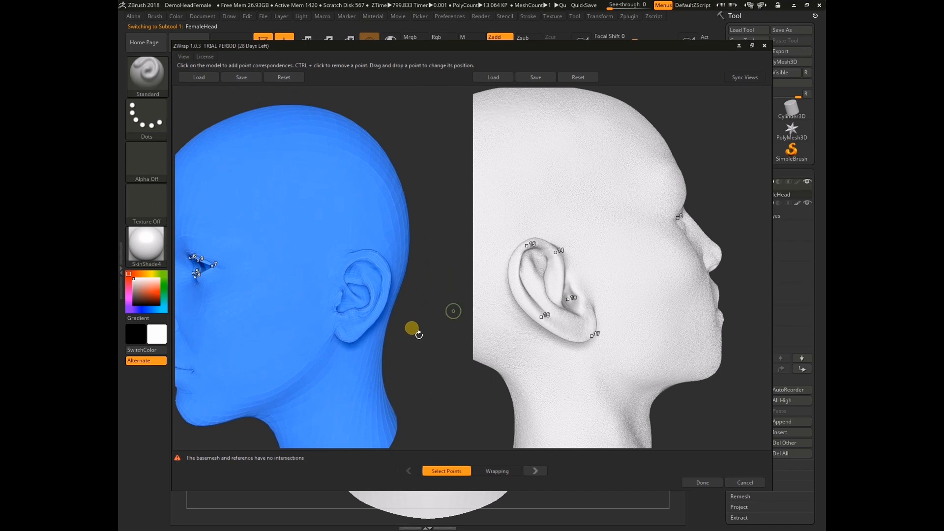
mouse_move(435, 333)
alt+mouse_down()
mouse_move(429, 346)
mouse_move(433, 334)
alt+mouse_up()
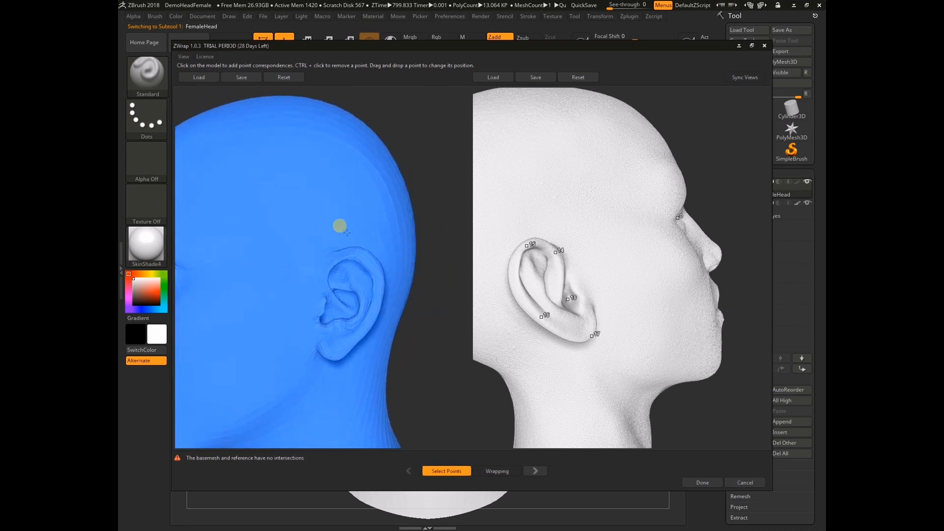
click(354, 253)
alt+drag(435, 310, 437, 301)
click(377, 299)
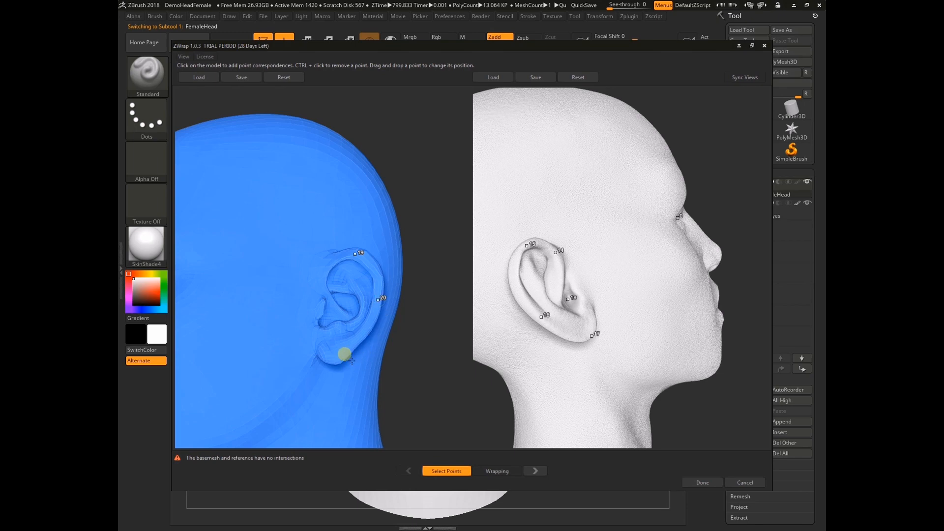
alt+drag(426, 320, 398, 328)
click(337, 313)
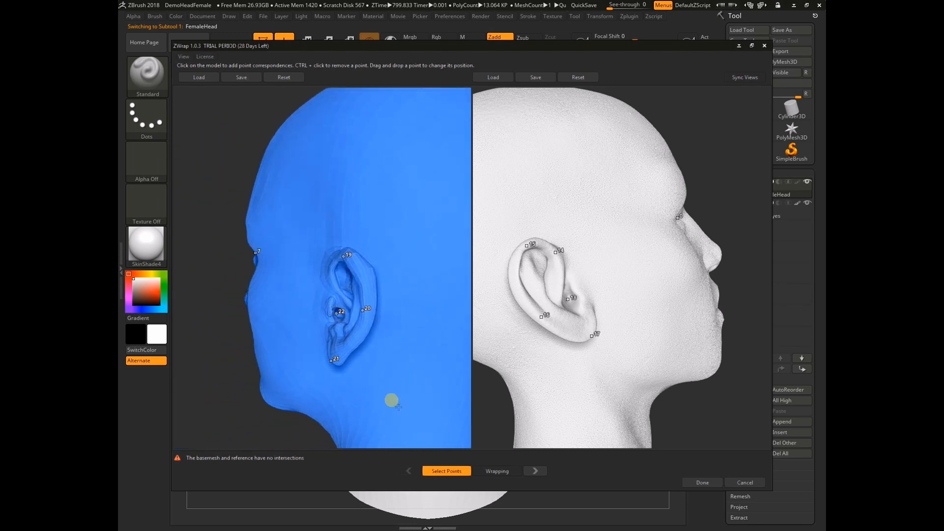
- Place the four matching correspondence points in the same order on the left ear of the white reference model
alt+drag(720, 193, 642, 201)
alt+drag(759, 357, 723, 347)
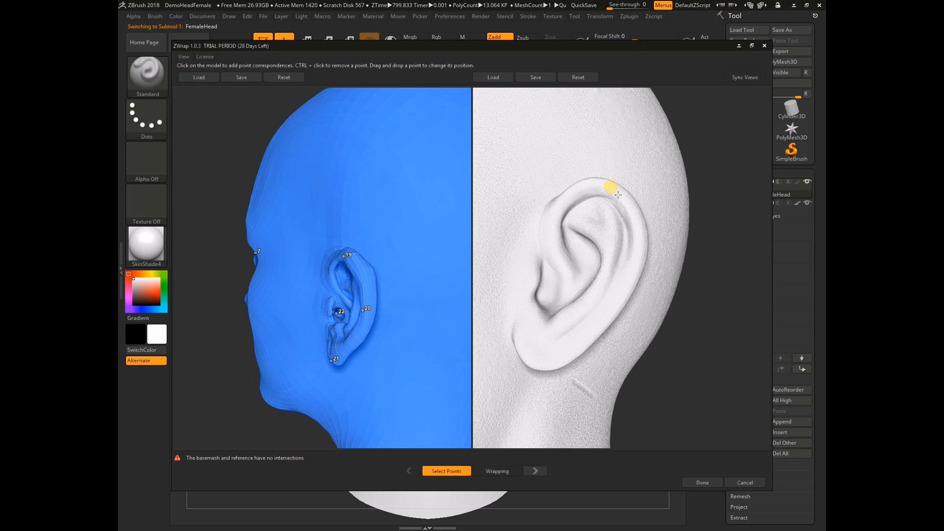
alt+drag(668, 232, 644, 284)
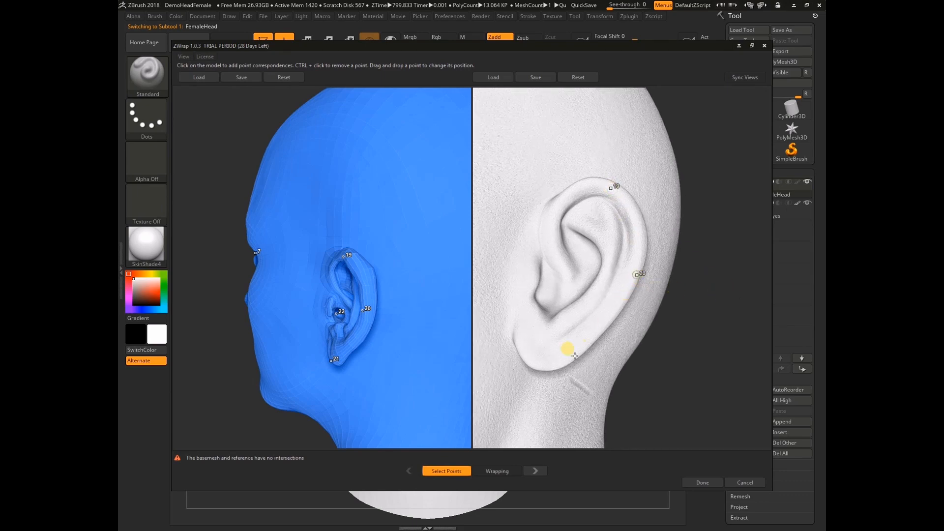
alt+drag(693, 324, 676, 329)
click(560, 291)
- Add a matching correspondence point in the upper inner hollow of the right ear on both the base mesh and the reference model
alt+right_drag(744, 359, 714, 327)
alt+drag(714, 326, 749, 322)
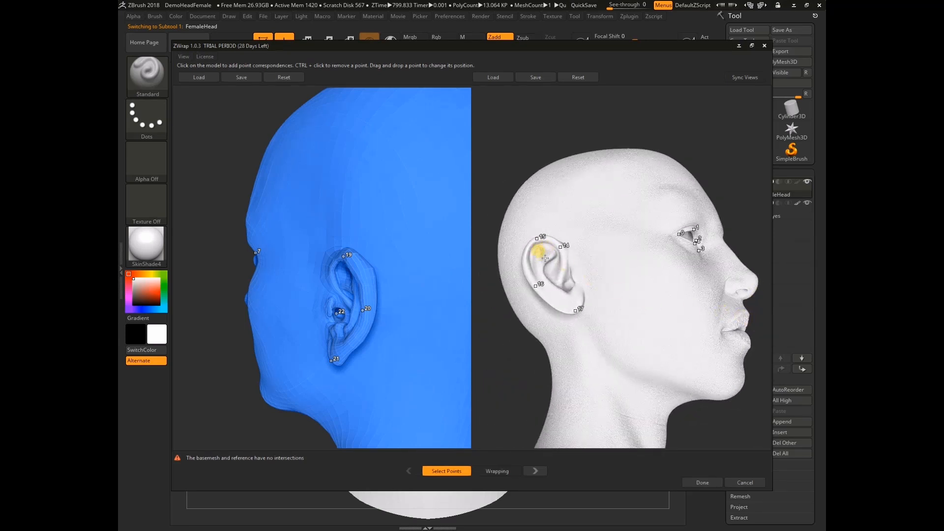
alt+drag(517, 313, 508, 331)
alt+drag(227, 332, 340, 249)
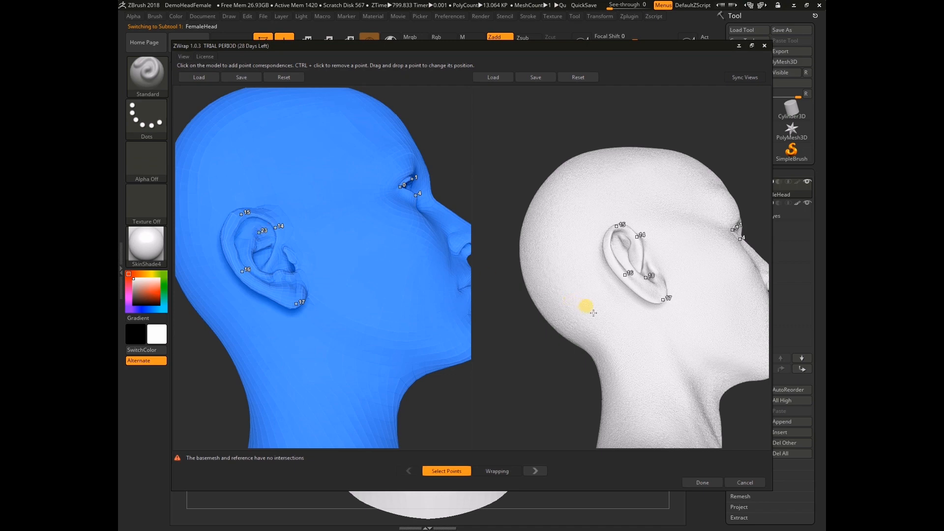
mouse_move(565, 361)
alt+mouse_down()
mouse_move(544, 376)
mouse_move(555, 359)
alt+mouse_up()
click(569, 272)
- Add a matching correspondence point in the upper inner hollow of the left ear on both models
alt+drag(447, 388, 370, 347)
click(338, 312)
alt+drag(735, 222, 682, 274)
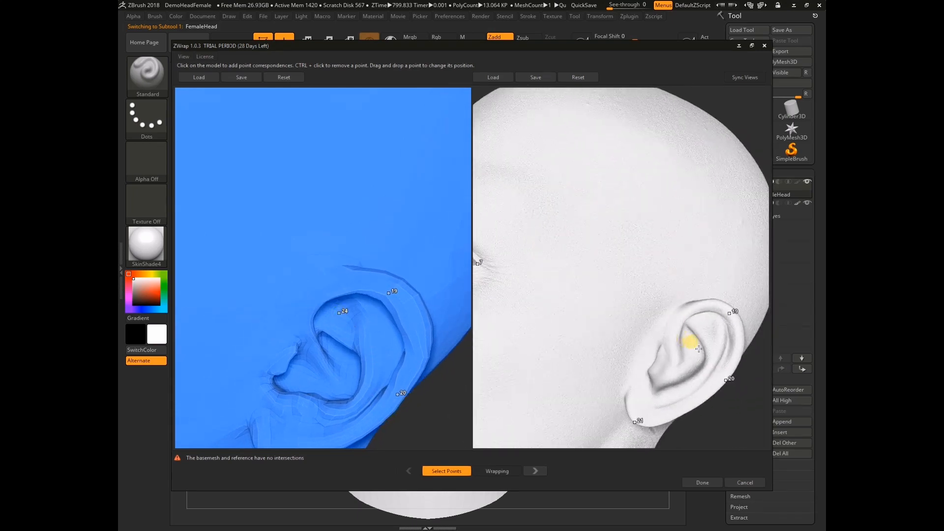
alt+drag(736, 387, 714, 328)
- Place three matching correspondence points under the nose on both models, at the base of the septum and below each nostril wing
alt+drag(430, 406, 411, 375)
alt+middle_drag(352, 376, 431, 343)
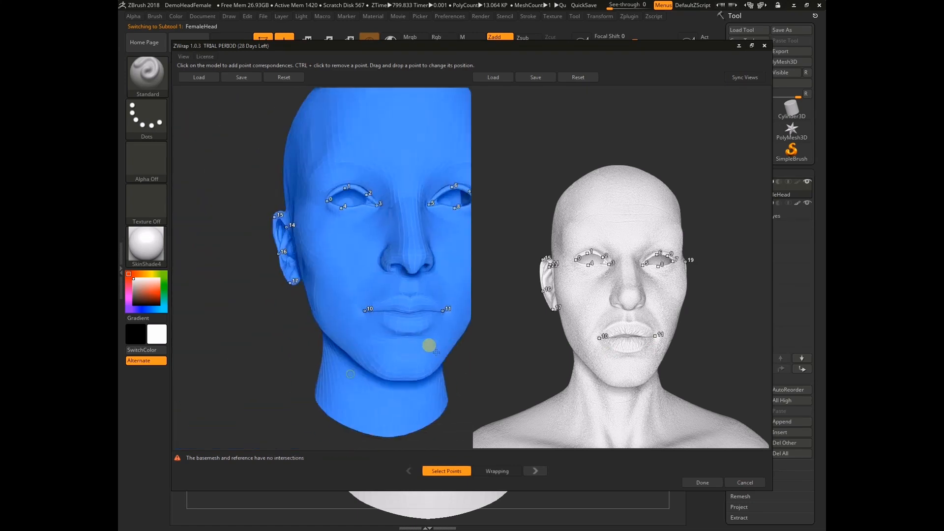
alt+right_drag(271, 364, 291, 382)
alt+middle_drag(282, 379, 226, 361)
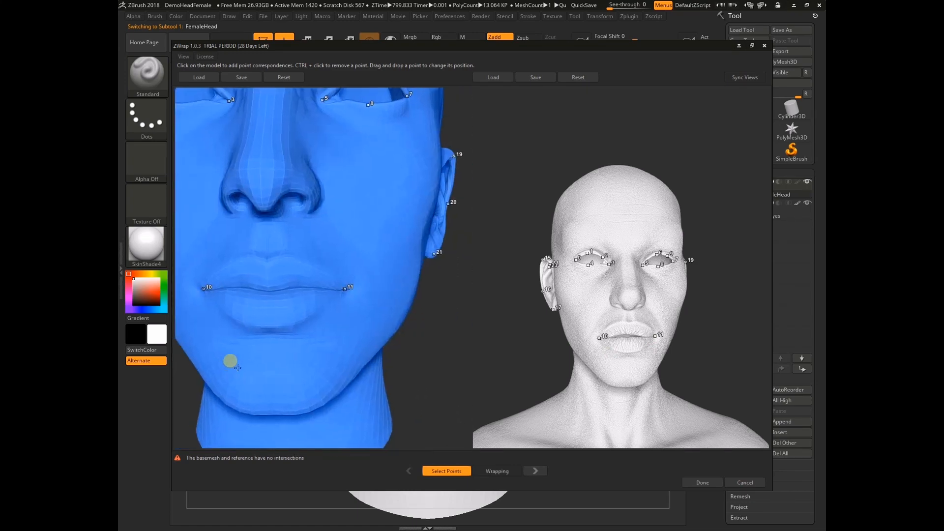
mouse_move(427, 347)
alt+mouse_down()
mouse_move(445, 354)
mouse_move(460, 344)
mouse_move(417, 333)
alt+mouse_up()
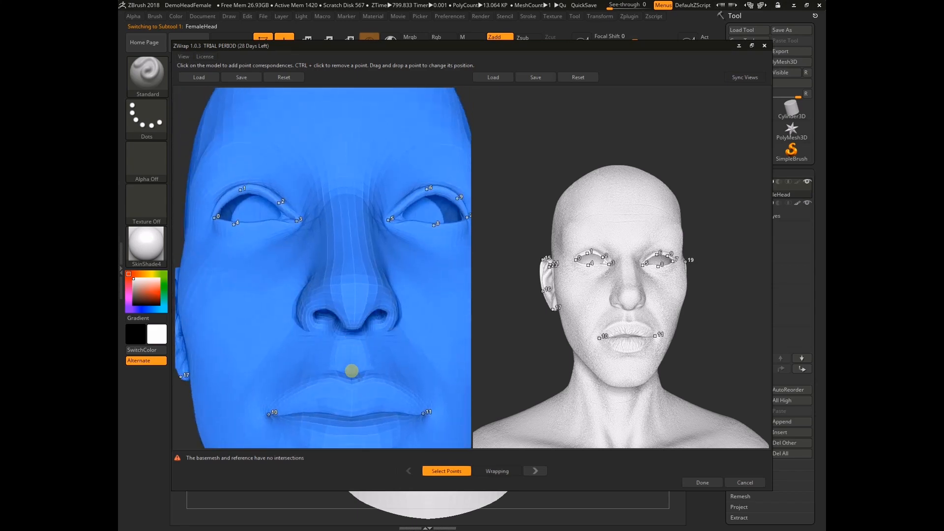
click(351, 333)
alt+drag(712, 312, 732, 289)
alt+right_drag(732, 289, 747, 339)
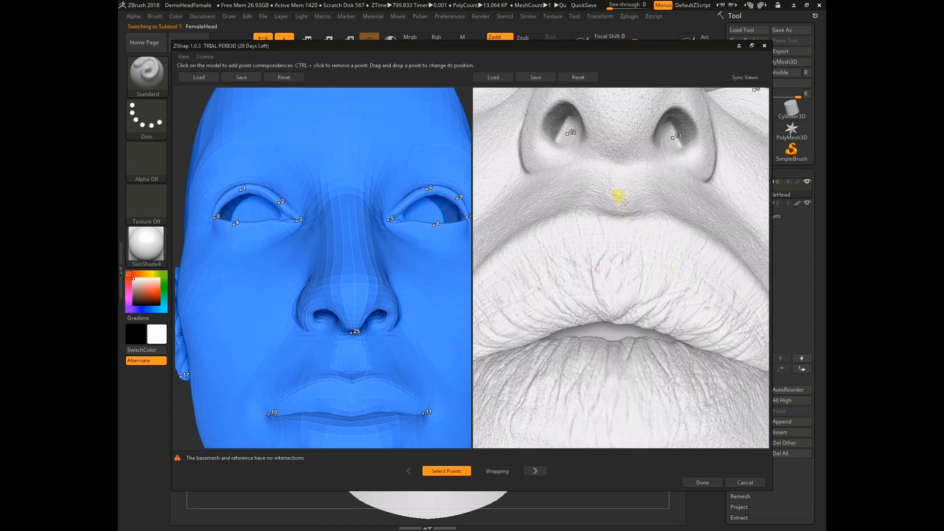
click(311, 330)
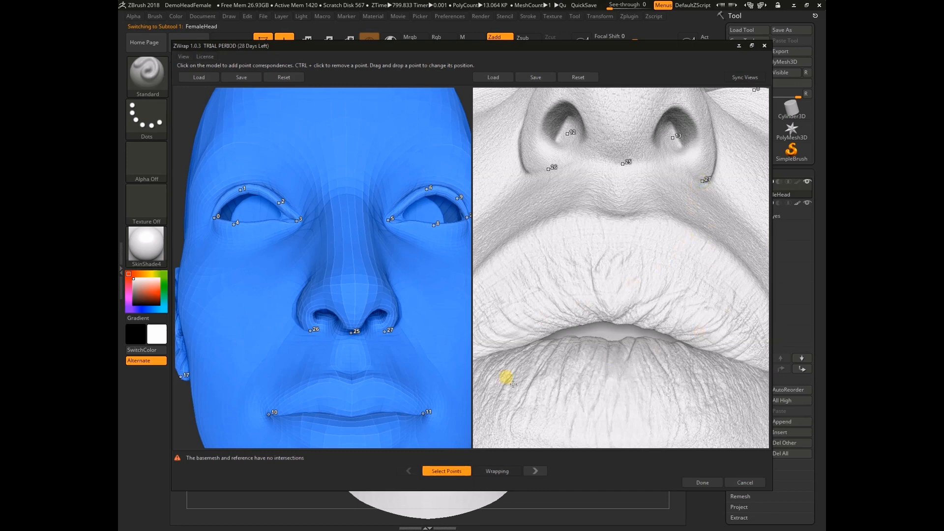
- Examine the correspondence points placed on the base mesh and the reference model from the front
alt+drag(182, 417, 159, 389)
drag(436, 357, 438, 363)
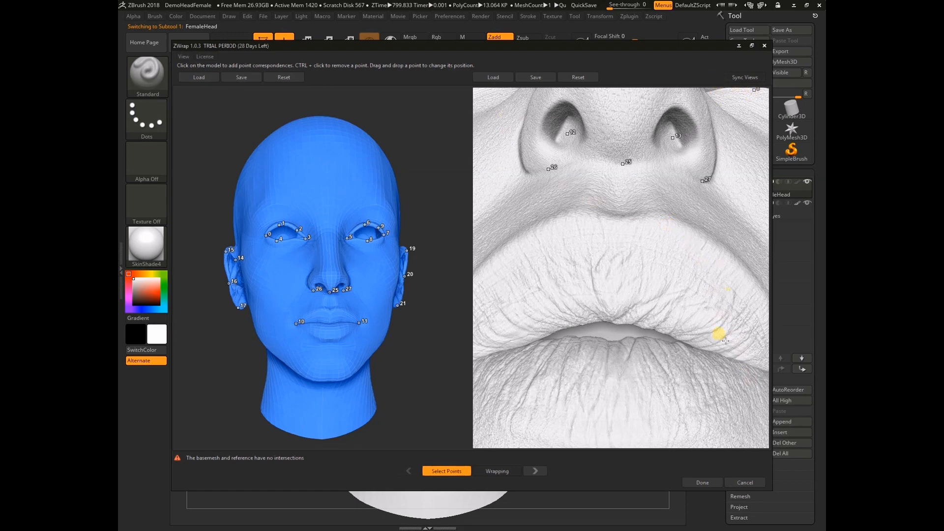
key(f)
scroll(653, 339, up, 6)
drag(647, 351, 706, 258)
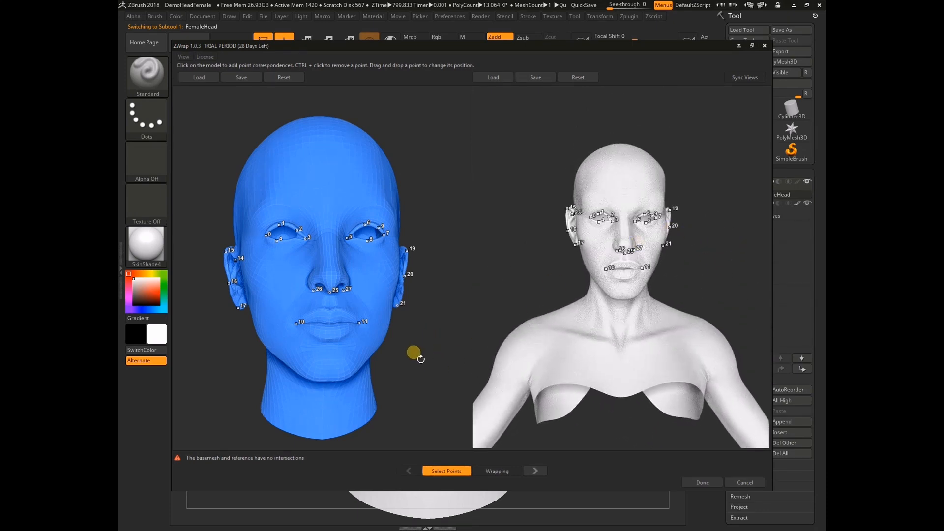
scroll(415, 354, up, 5)
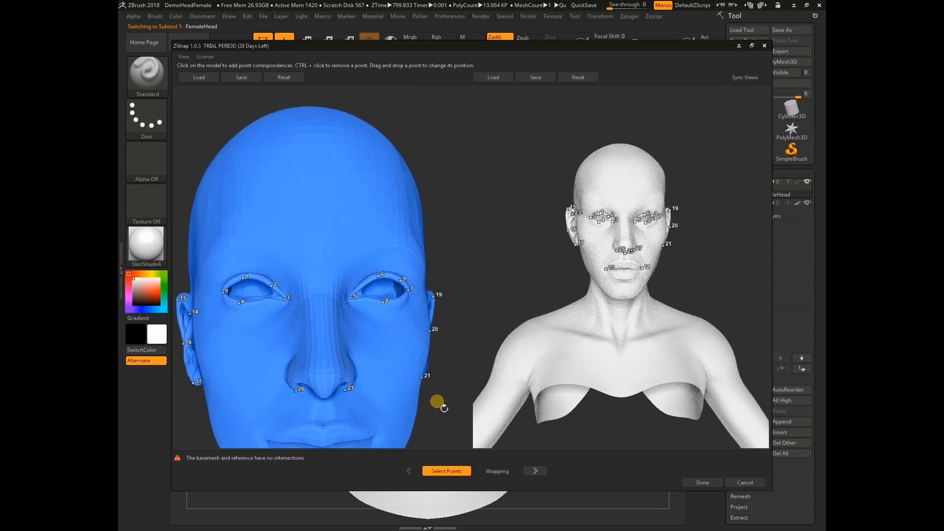
middle_drag(455, 306, 452, 323)
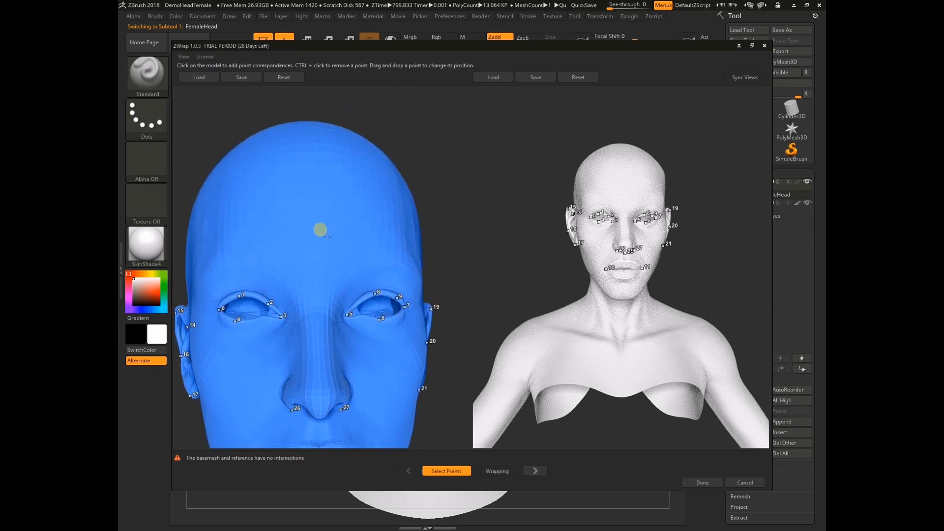
click(315, 226)
drag(321, 233, 340, 271)
drag(359, 328, 436, 370)
alt+middle_drag(703, 287, 714, 268)
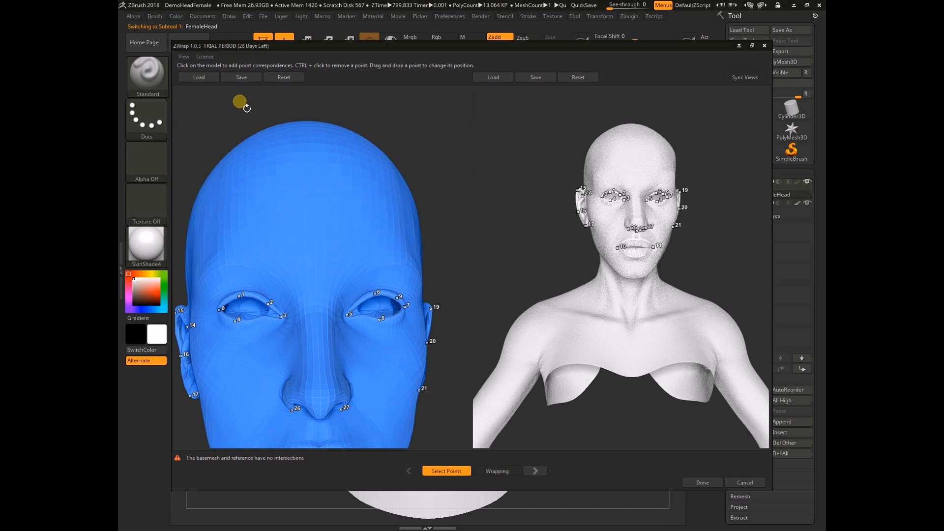
- Save the base mesh's correspondence points to the Desktop as base, replacing the existing file
click(250, 79)
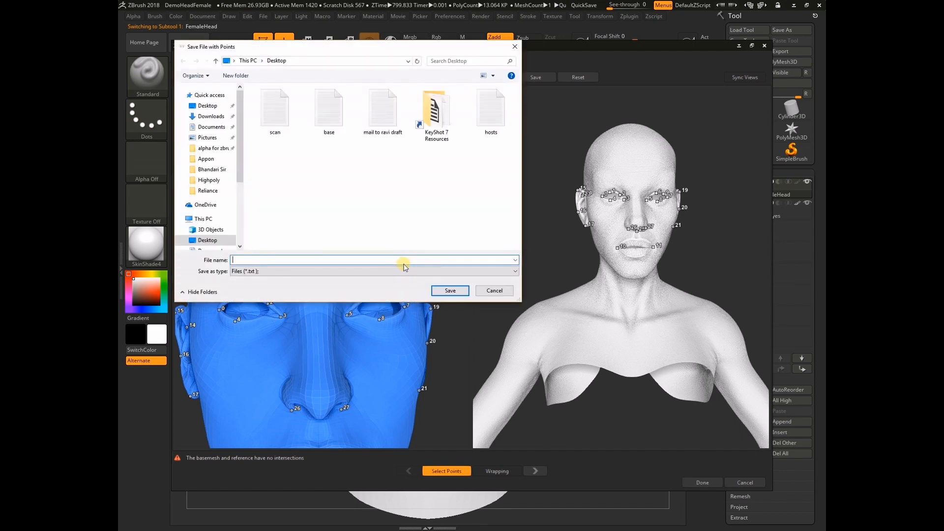
click(330, 118)
click(450, 290)
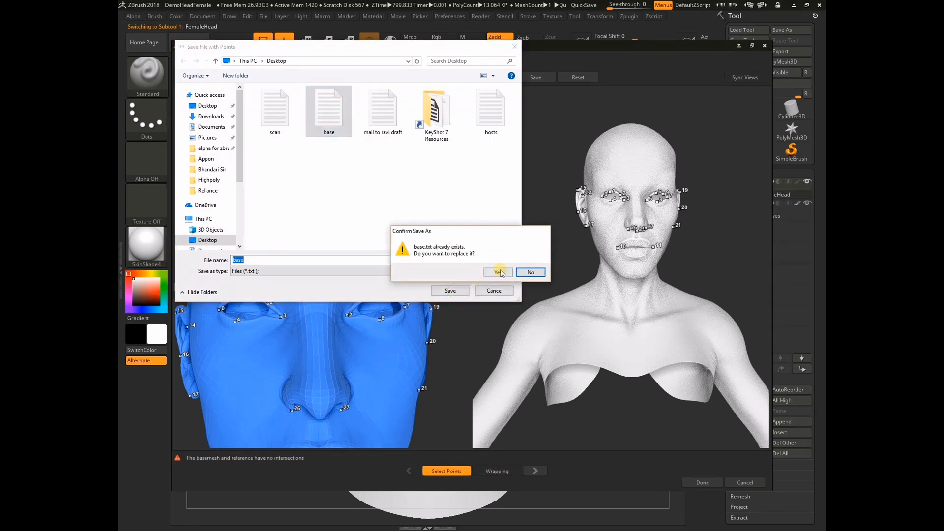
click(499, 272)
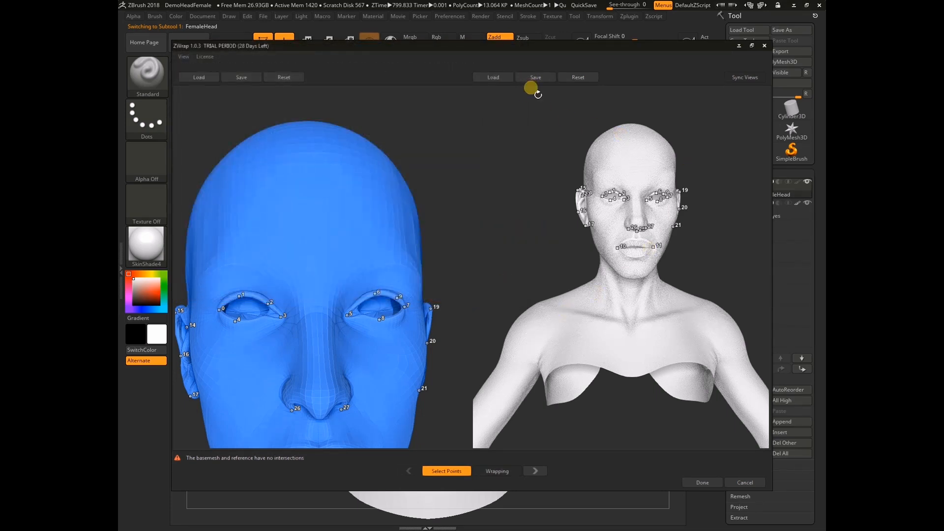
- Save the reference model's correspondence points to the Desktop as scan, replacing the existing file
drag(549, 106, 547, 105)
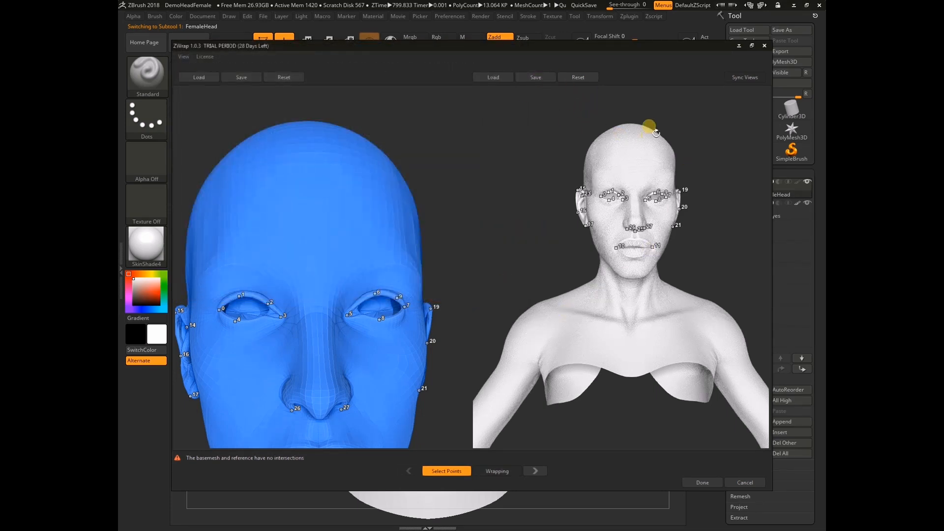
click(540, 81)
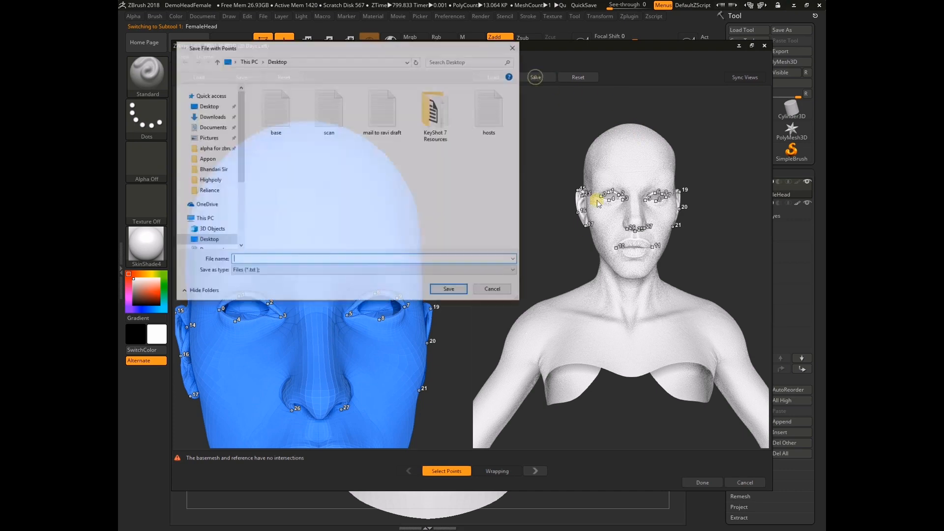
click(339, 125)
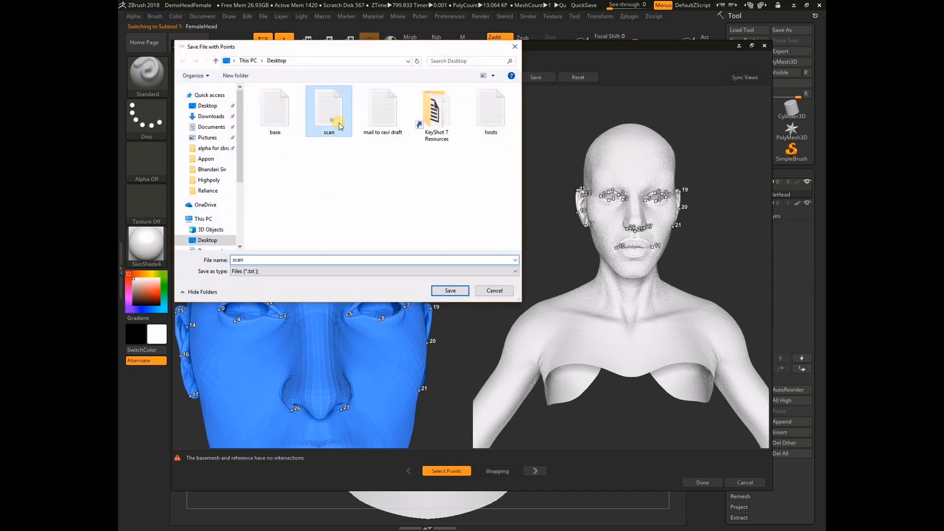
click(456, 290)
click(498, 272)
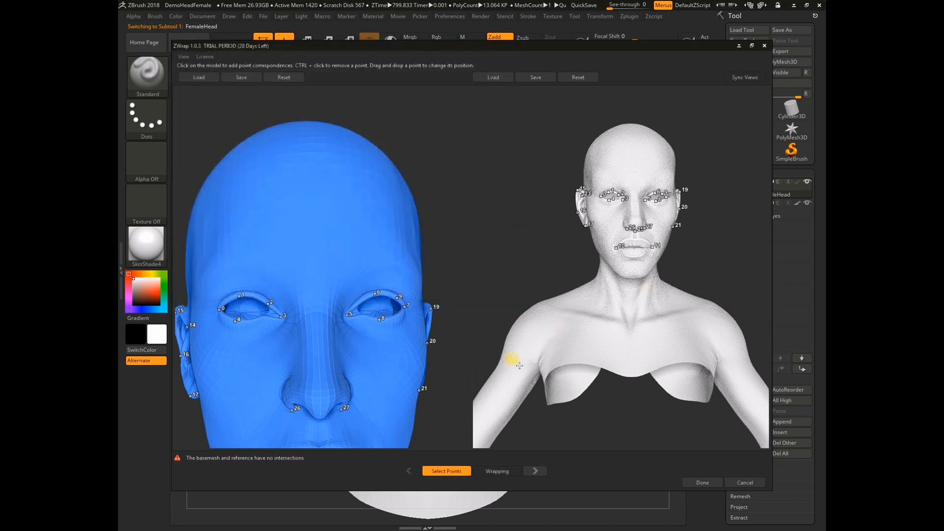
- Go to the wrapping stage and inspect the base mesh's size and position relative to the reference model
click(502, 473)
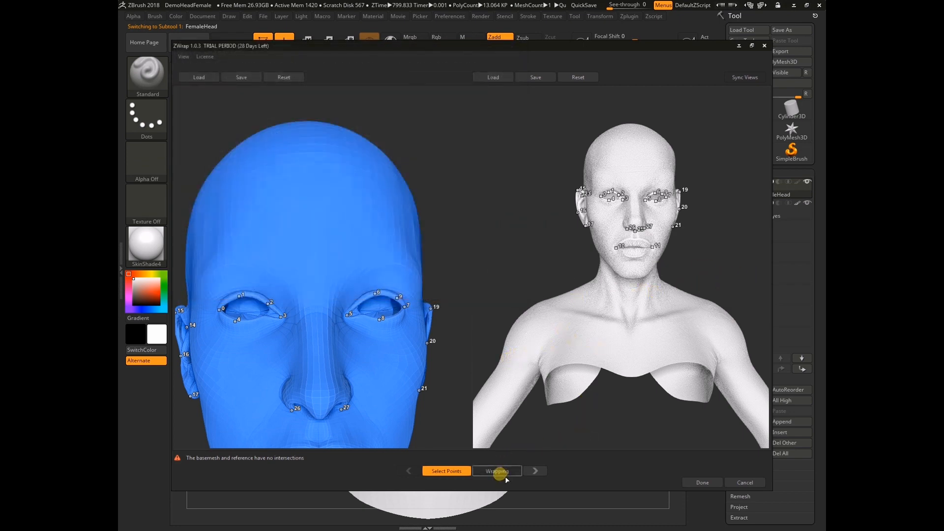
click(506, 476)
drag(634, 375, 600, 369)
drag(603, 331, 549, 339)
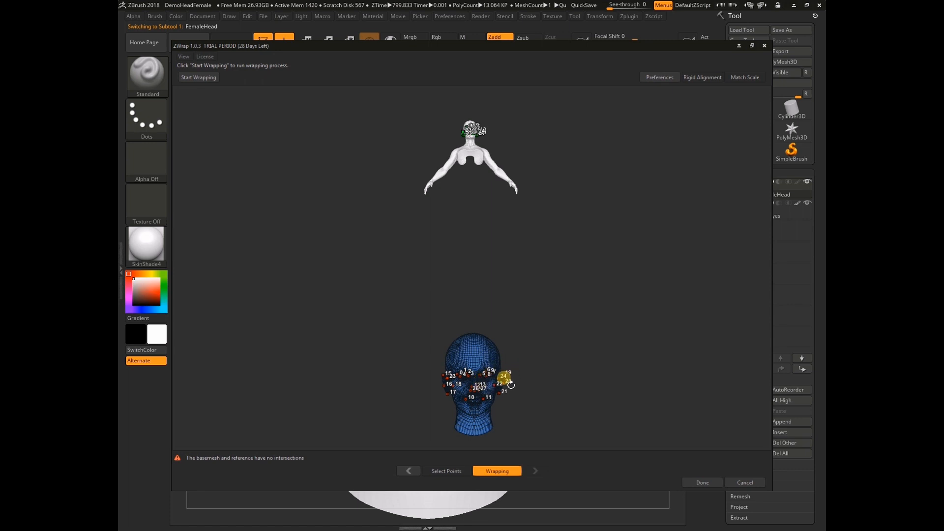
click(448, 473)
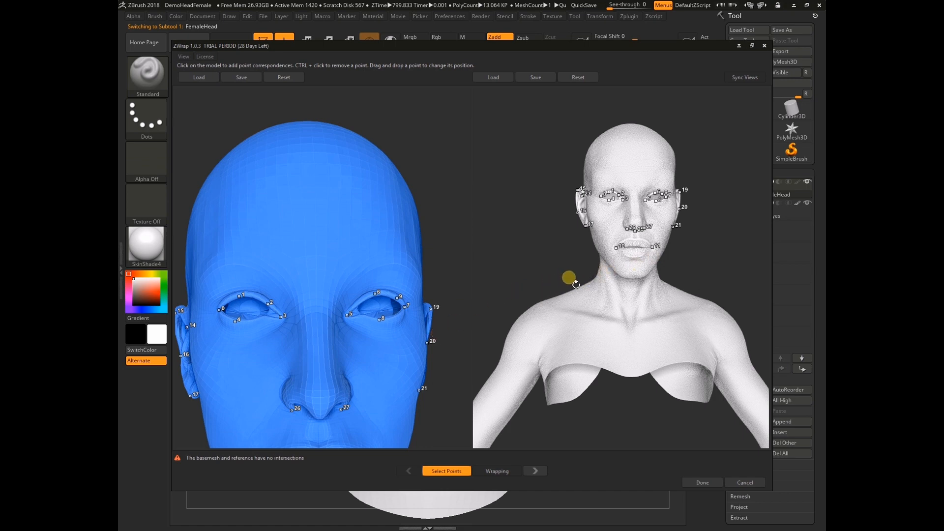
click(496, 471)
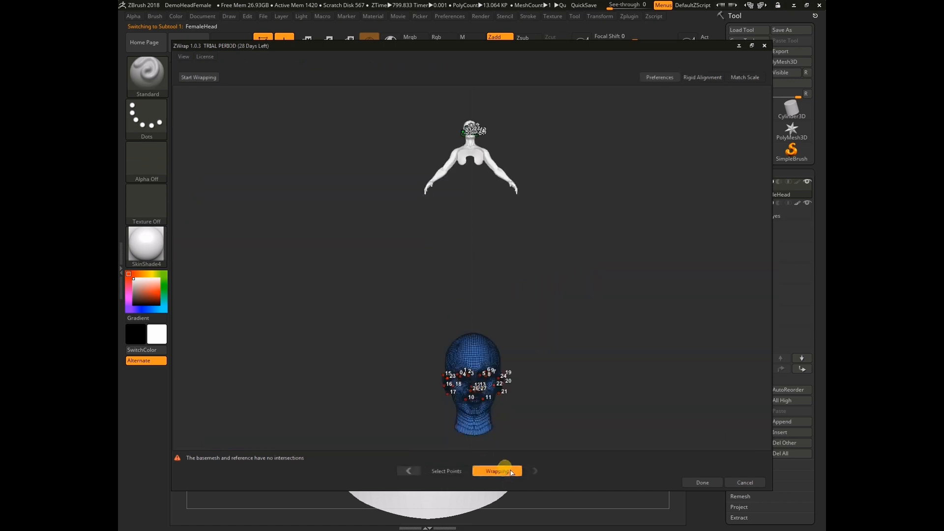
drag(555, 332, 517, 350)
drag(635, 298, 627, 321)
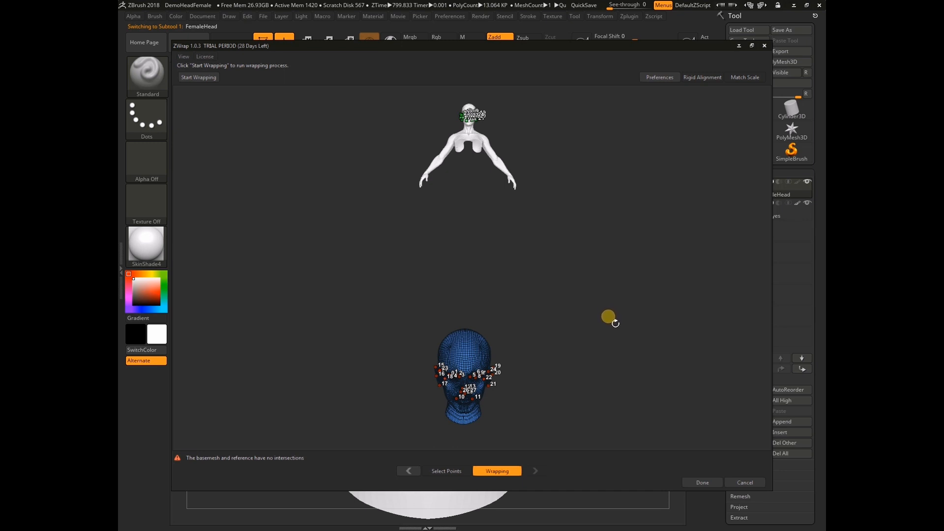
drag(616, 322, 614, 264)
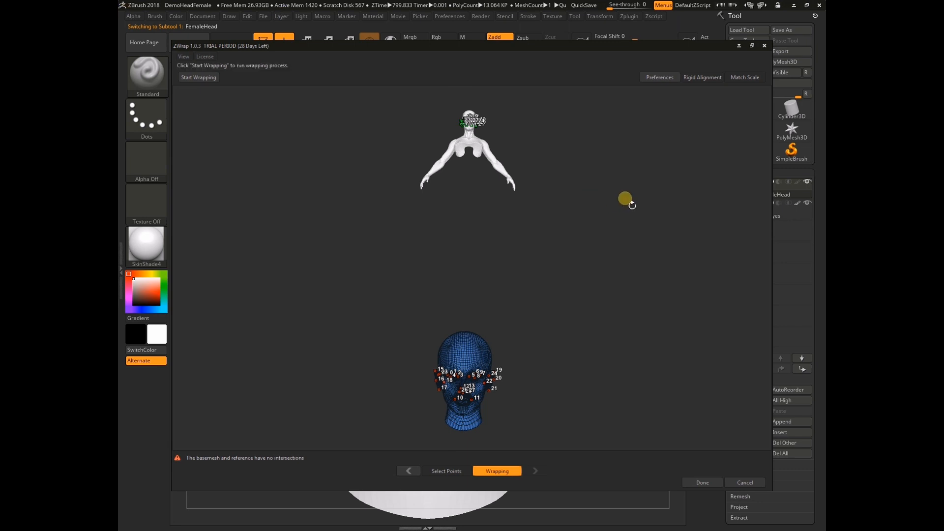
- Fit the base mesh onto the reference head by turning on Match Scale and Rigid Alignment
click(744, 81)
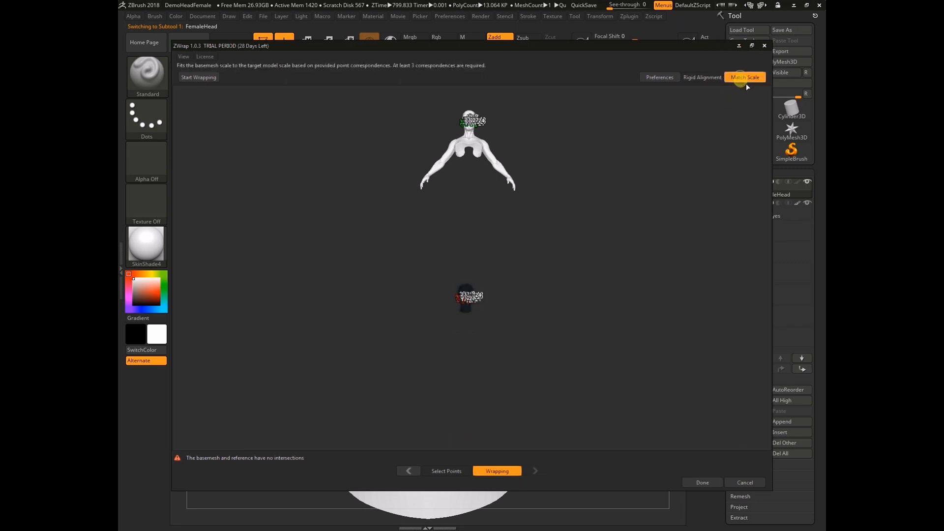
drag(577, 265, 608, 293)
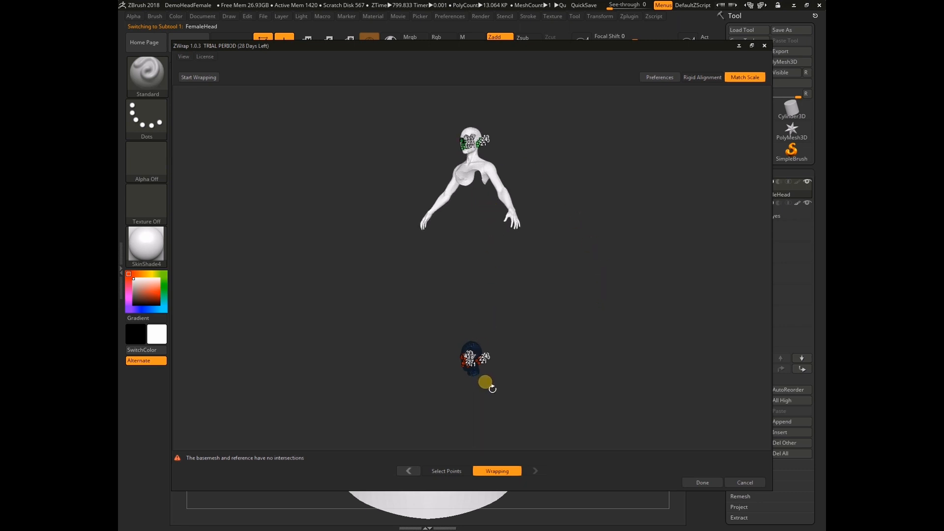
drag(575, 316, 617, 321)
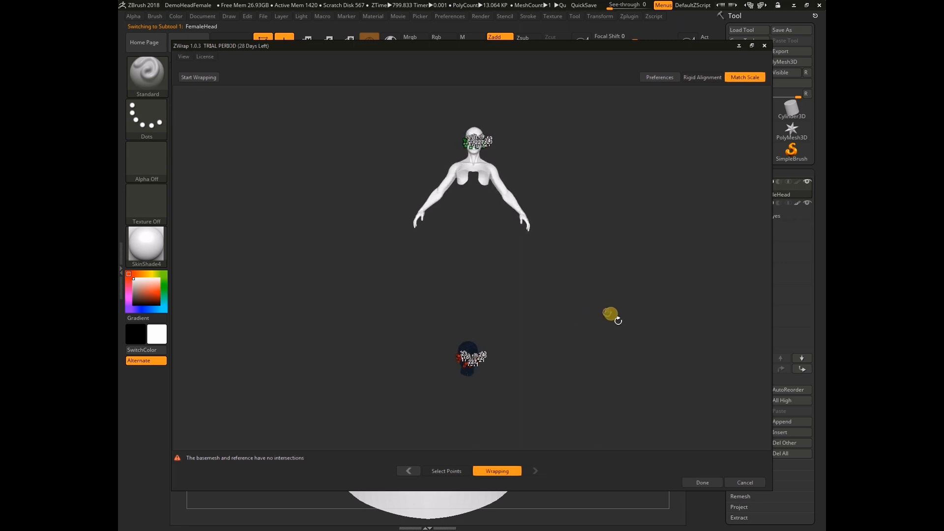
click(707, 79)
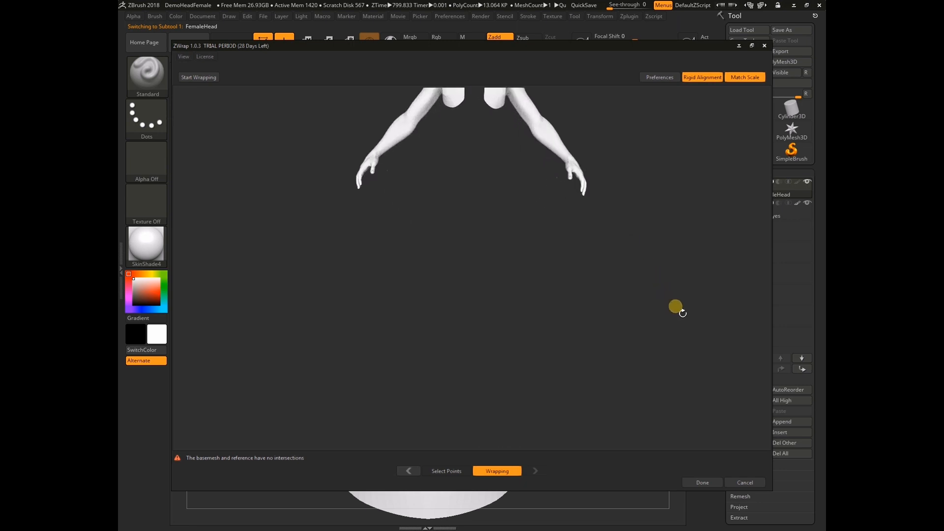
drag(667, 332, 626, 244)
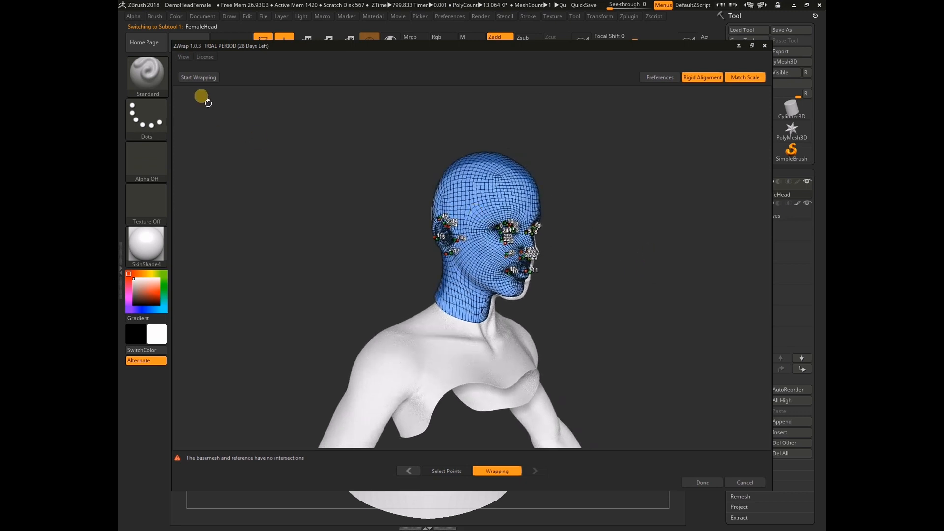
- Start wrapping the aligned base mesh onto the reference model
click(199, 77)
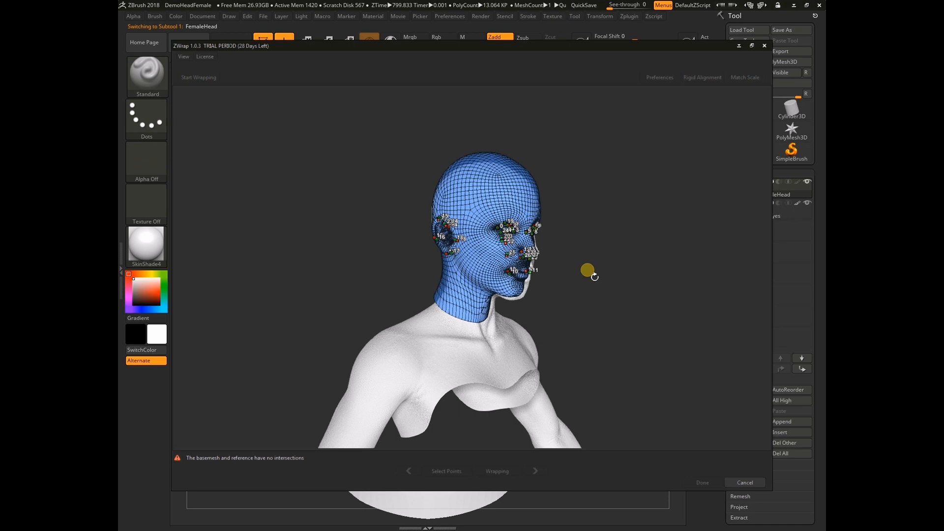
mouse_move(619, 272)
mouse_down()
mouse_move(565, 270)
mouse_move(575, 265)
mouse_move(574, 280)
mouse_move(582, 274)
mouse_move(569, 283)
mouse_move(620, 280)
mouse_move(572, 288)
mouse_move(645, 292)
mouse_move(604, 288)
mouse_move(636, 286)
mouse_move(611, 294)
mouse_move(617, 283)
mouse_up()
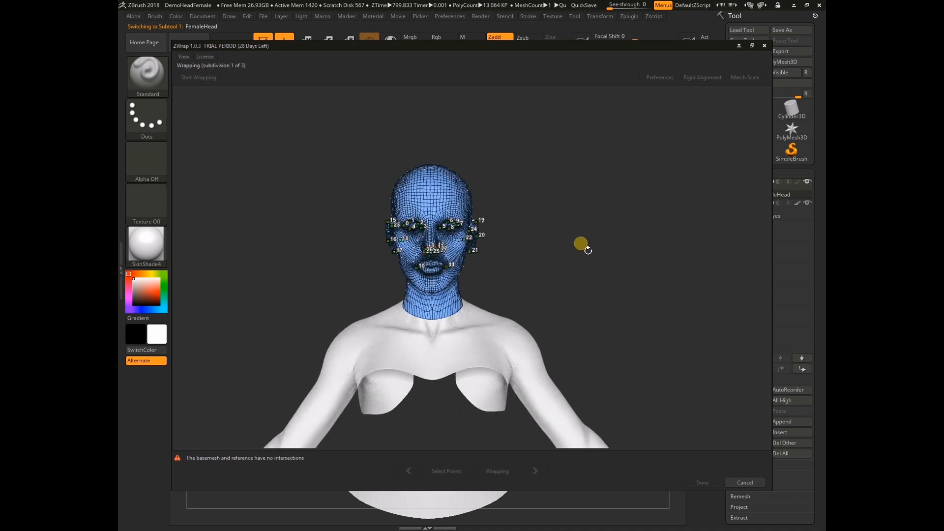
- Examine the face, ears and neck of the base mesh from several angles while the wrapping runs
right_drag(565, 266, 618, 326)
drag(574, 270, 621, 271)
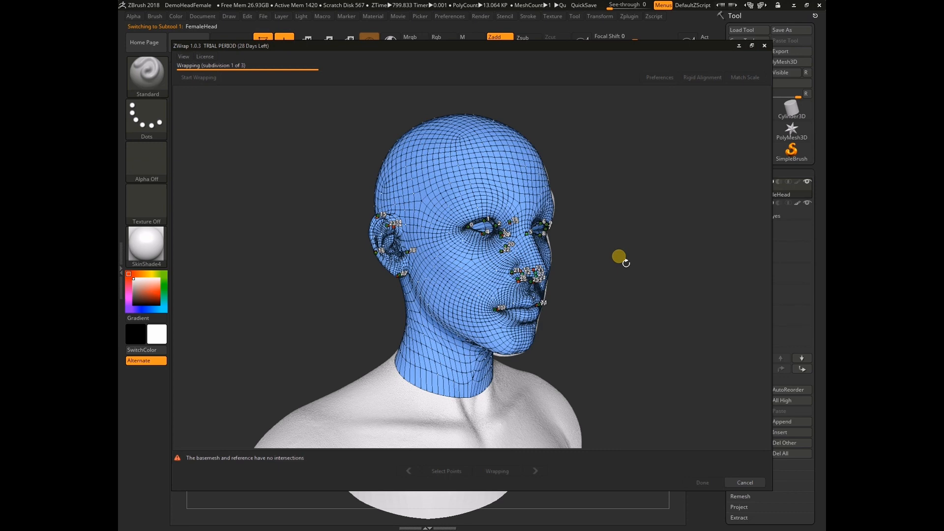
drag(617, 269, 588, 269)
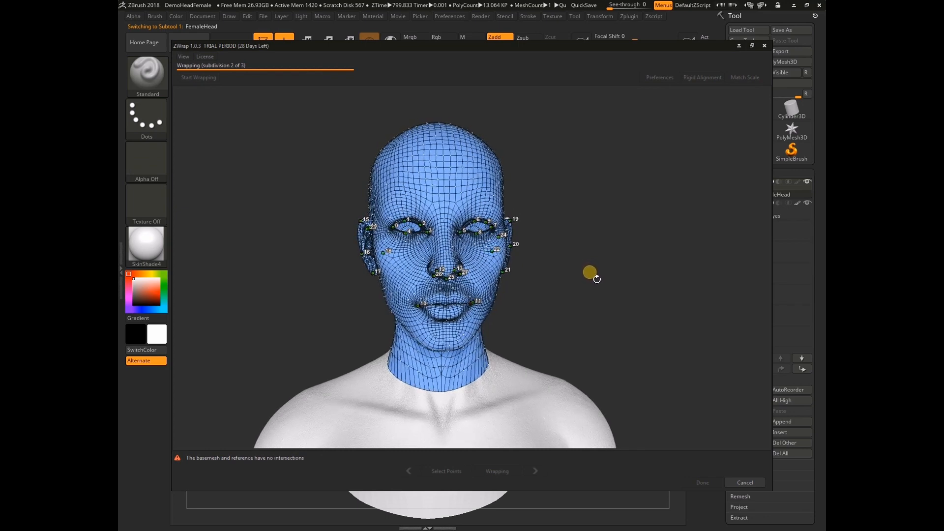
mouse_move(591, 281)
mouse_down()
mouse_move(613, 282)
mouse_move(598, 279)
mouse_up()
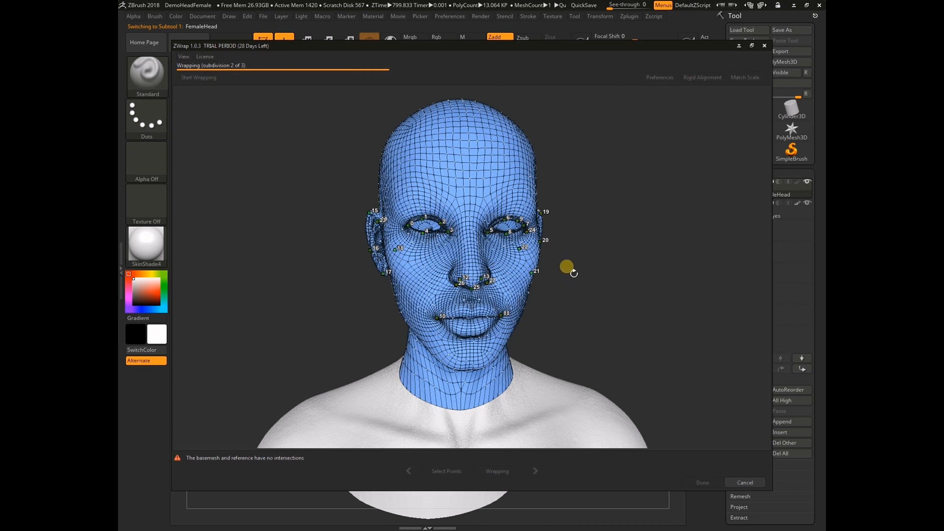
scroll(600, 288, down, 3)
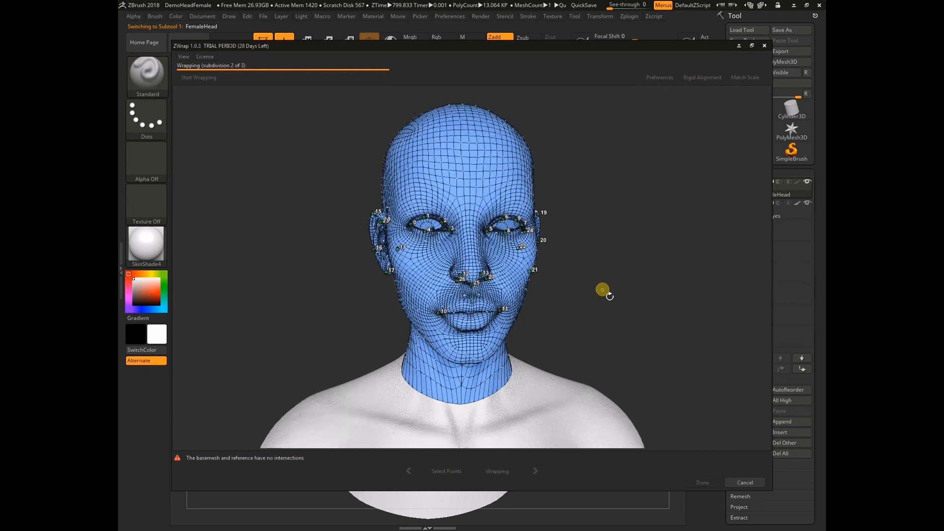
drag(613, 299, 600, 291)
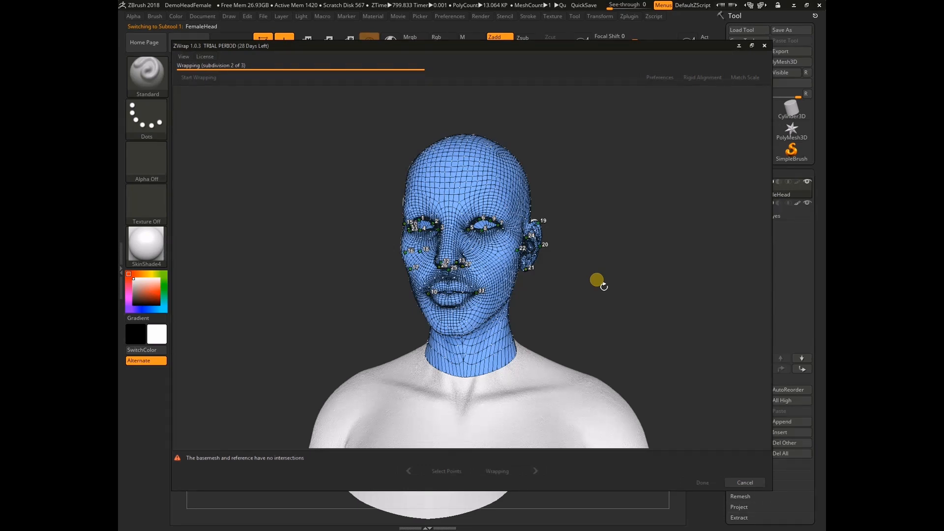
drag(597, 280, 625, 283)
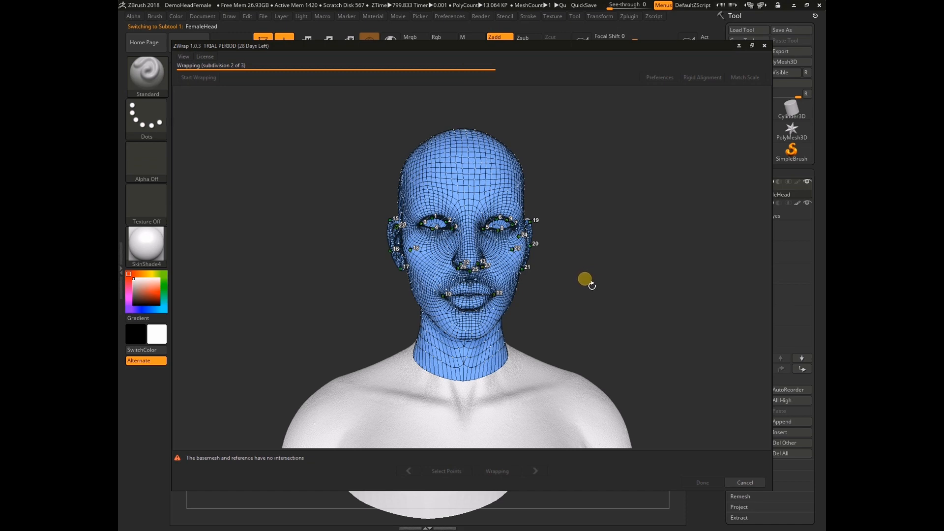
drag(614, 294, 597, 294)
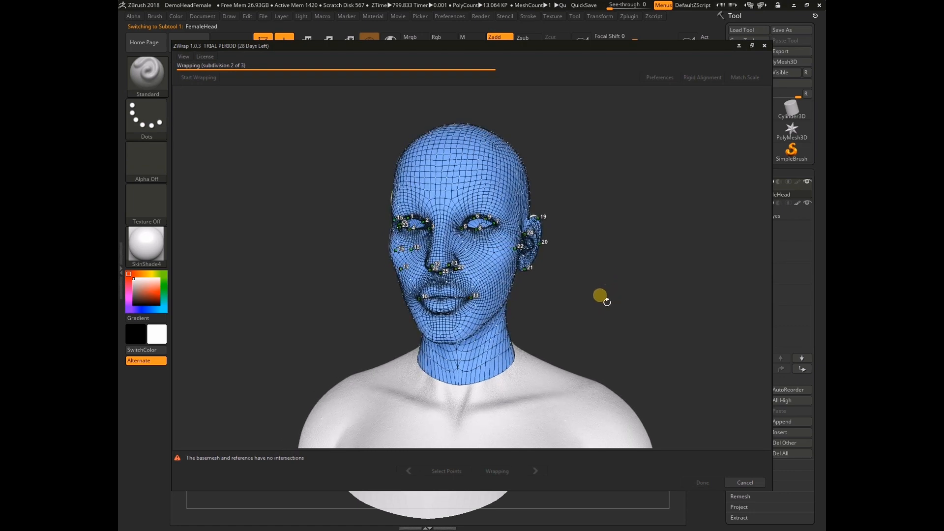
drag(603, 300, 592, 299)
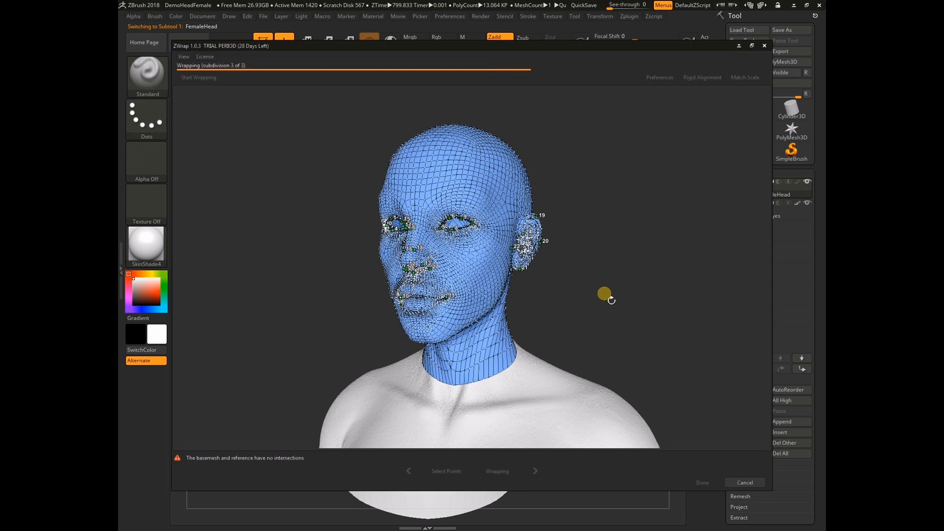
drag(604, 294, 631, 295)
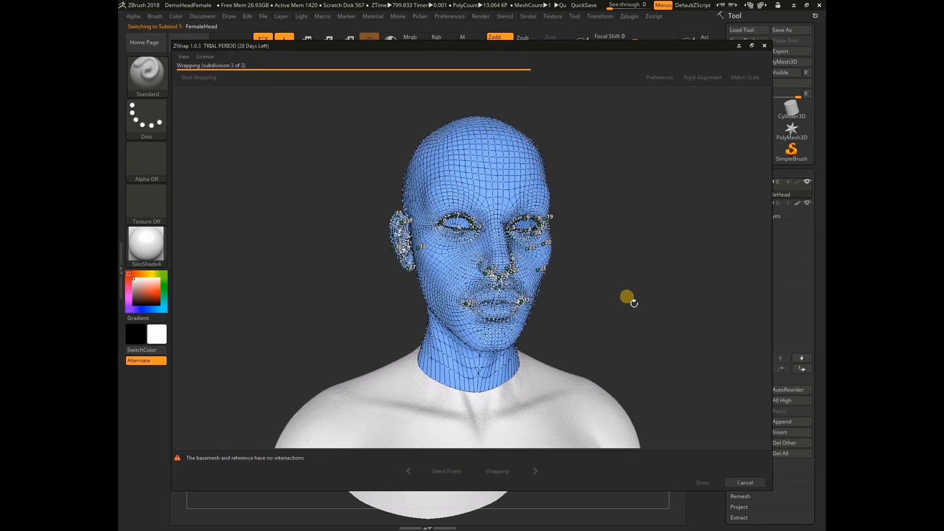
drag(614, 301, 606, 301)
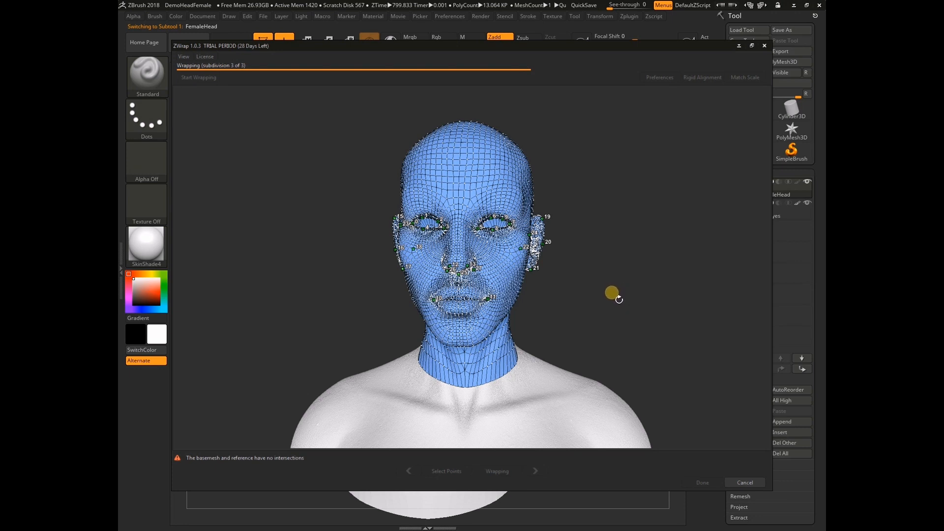
- Let the wrapping run to completion, dismiss the completion notice, and return the wrapped base mesh to ZBrush
drag(608, 307, 634, 282)
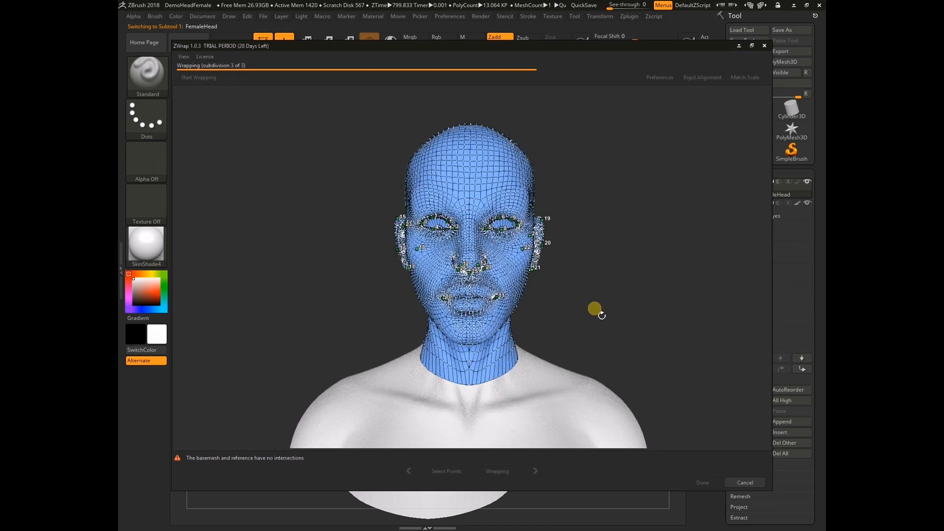
drag(597, 311, 604, 313)
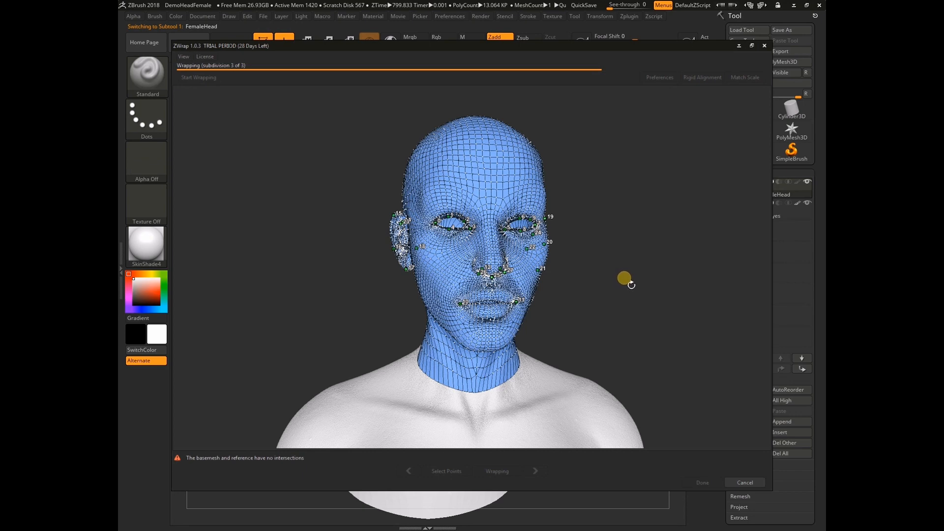
mouse_move(619, 280)
mouse_down()
mouse_move(636, 276)
mouse_move(604, 278)
mouse_move(608, 289)
mouse_up()
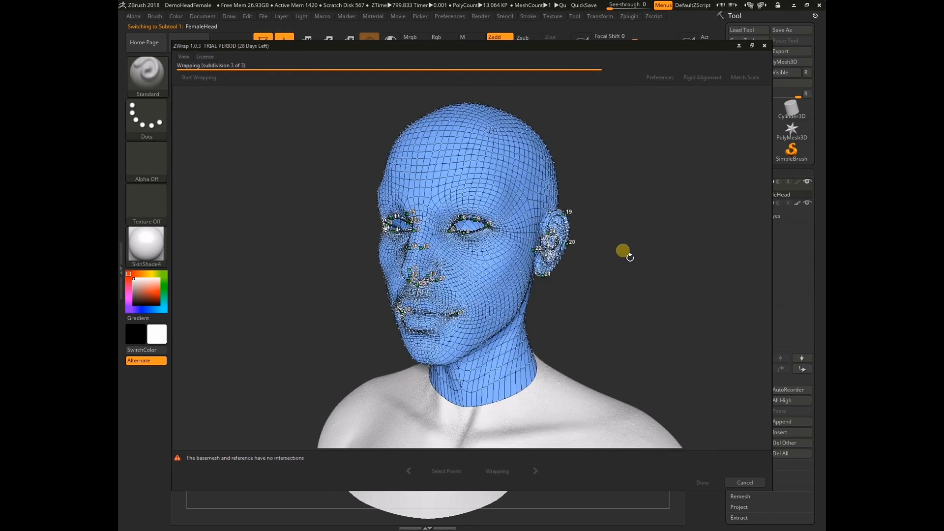
mouse_move(619, 278)
mouse_down()
mouse_move(644, 277)
mouse_move(628, 274)
mouse_up()
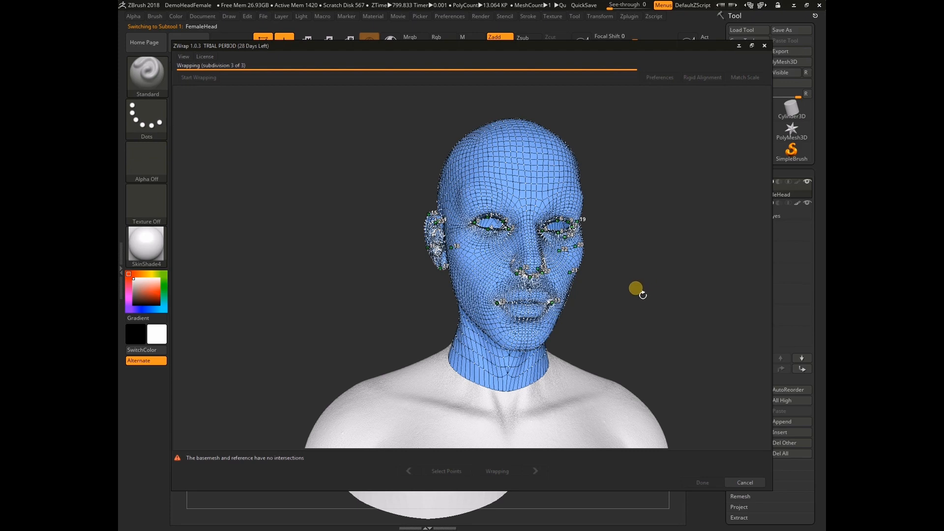
drag(636, 293, 641, 296)
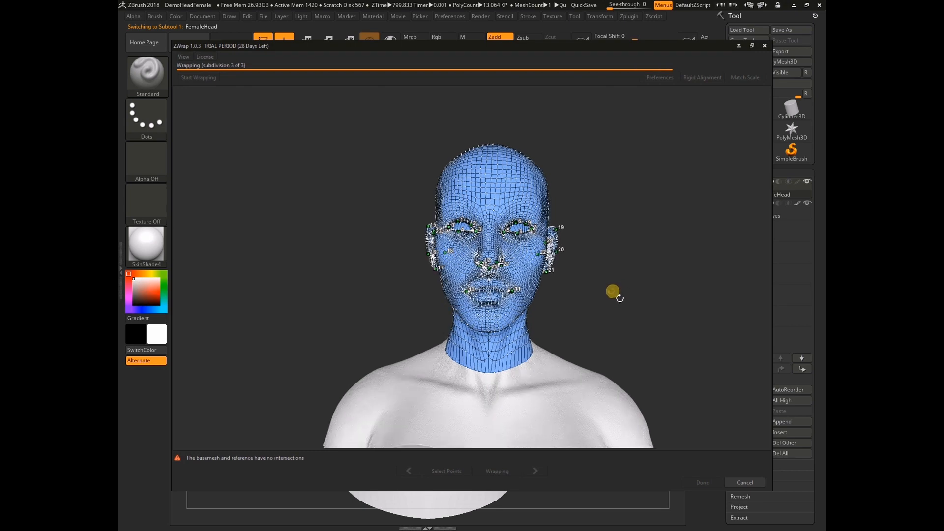
drag(617, 291, 629, 294)
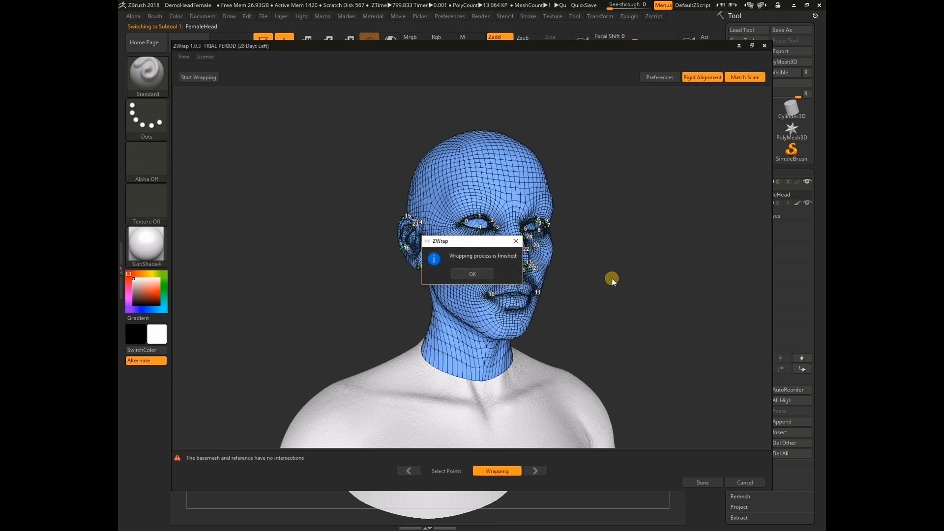
click(475, 274)
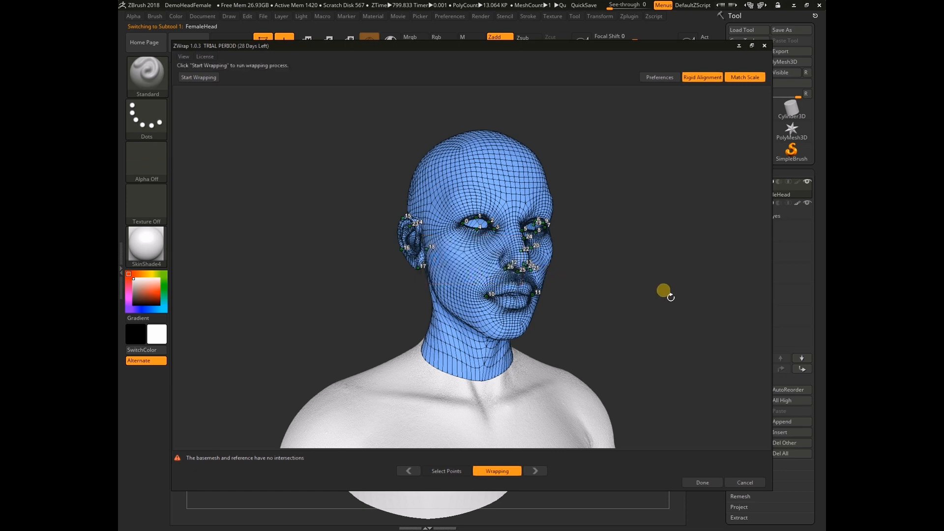
click(708, 486)
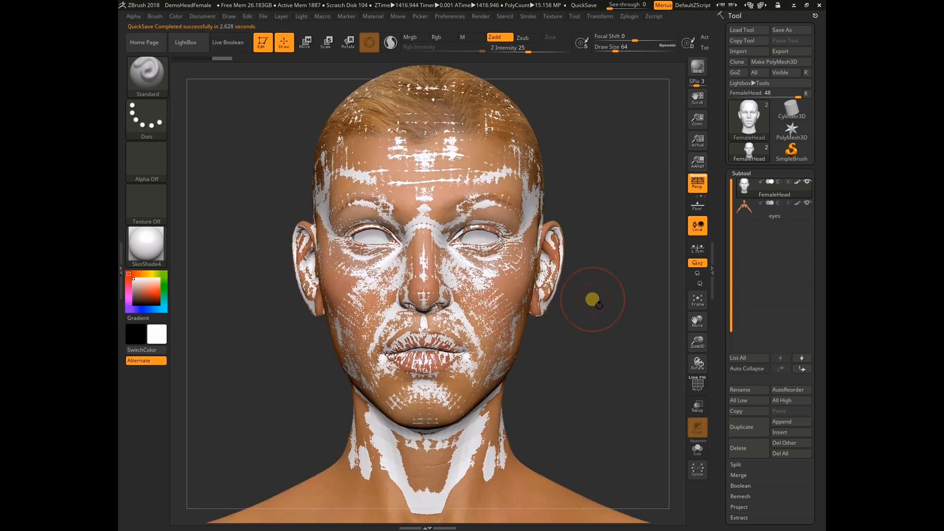
- Isolate the wrapped FemaleHead subtool with Solo mode and check its shape from the front, three-quarter and side views
mouse_move(590, 317)
mouse_down()
mouse_move(638, 324)
mouse_move(588, 322)
mouse_move(609, 306)
mouse_move(592, 320)
mouse_move(611, 320)
mouse_up()
click(697, 449)
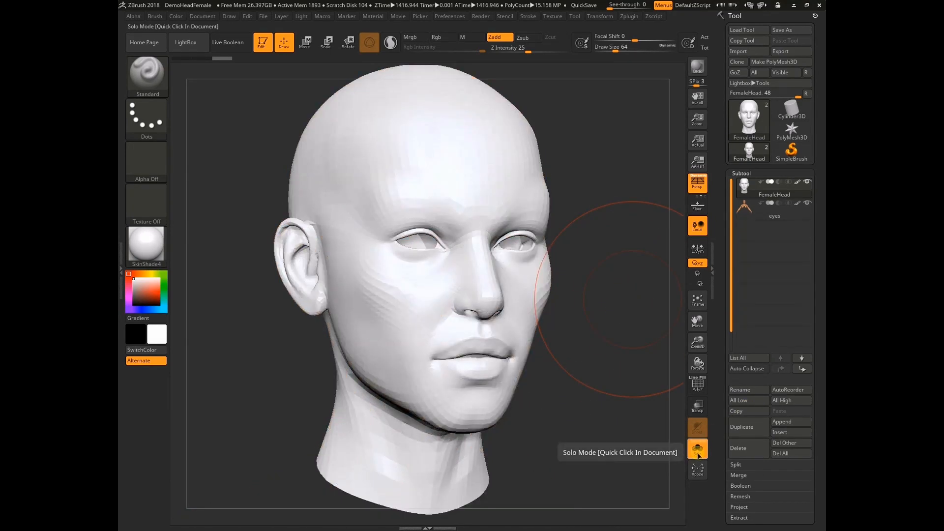
mouse_move(609, 301)
mouse_down()
mouse_move(622, 305)
mouse_move(585, 307)
mouse_move(645, 305)
mouse_move(613, 309)
mouse_move(623, 320)
mouse_move(612, 322)
mouse_up()
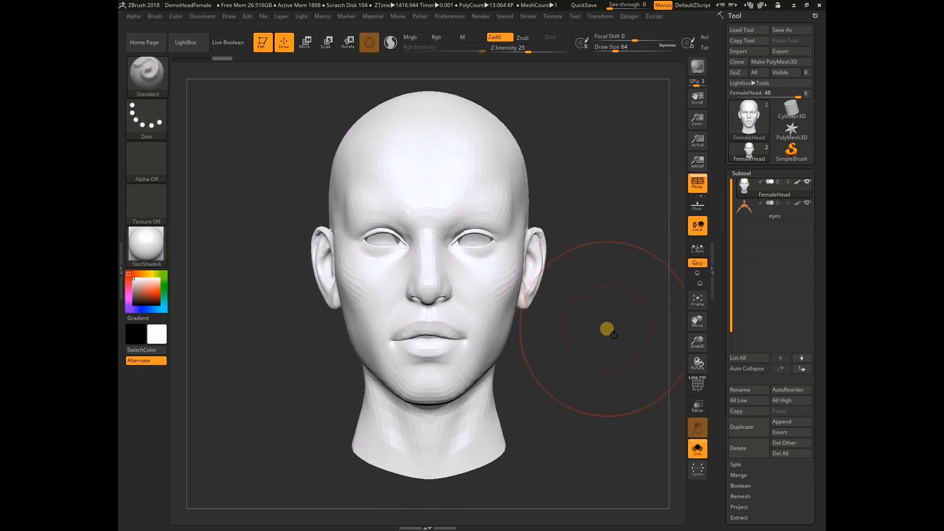
mouse_move(606, 327)
mouse_down()
mouse_move(636, 326)
mouse_move(630, 320)
mouse_up()
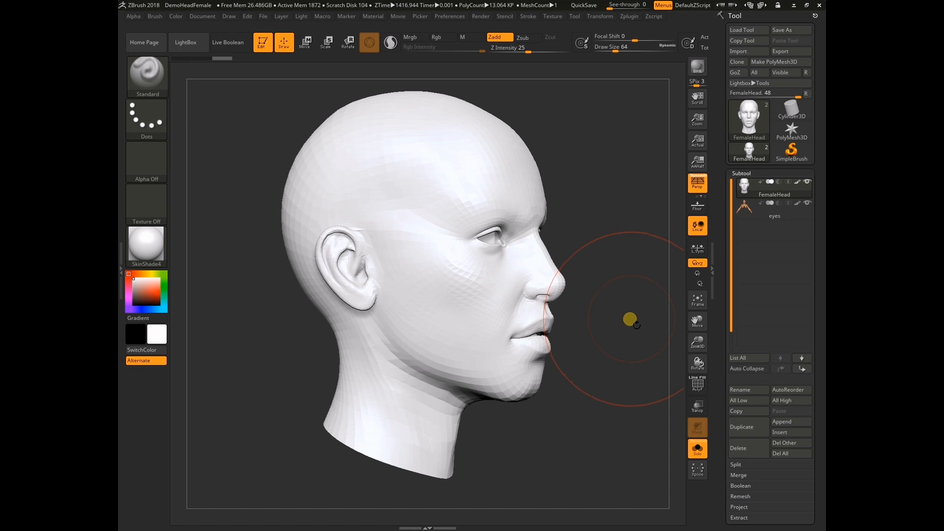
drag(628, 320, 606, 315)
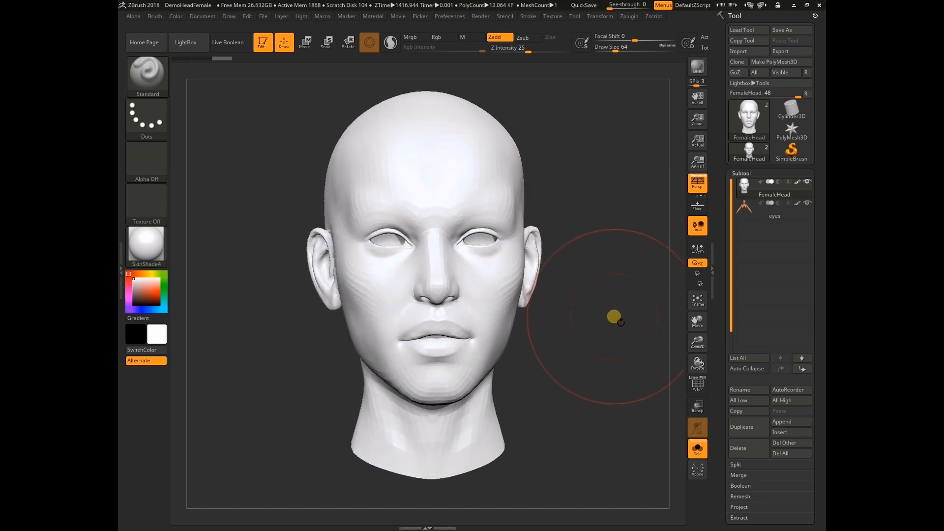
drag(607, 318, 617, 318)
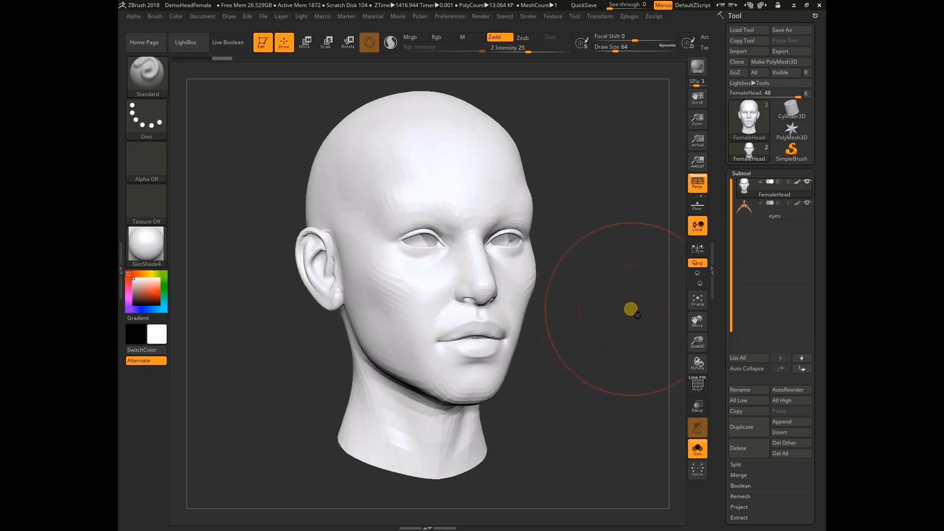
shift+drag(626, 308, 624, 310)
- Inspect the eyes subtool's skin texture with the Flat Color material and restore the SkinShade4 material
click(735, 216)
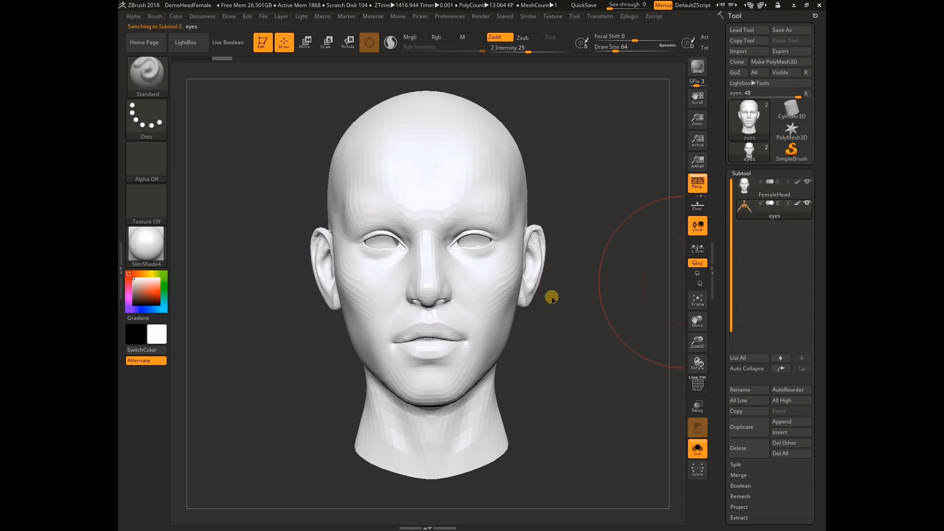
drag(606, 316, 613, 316)
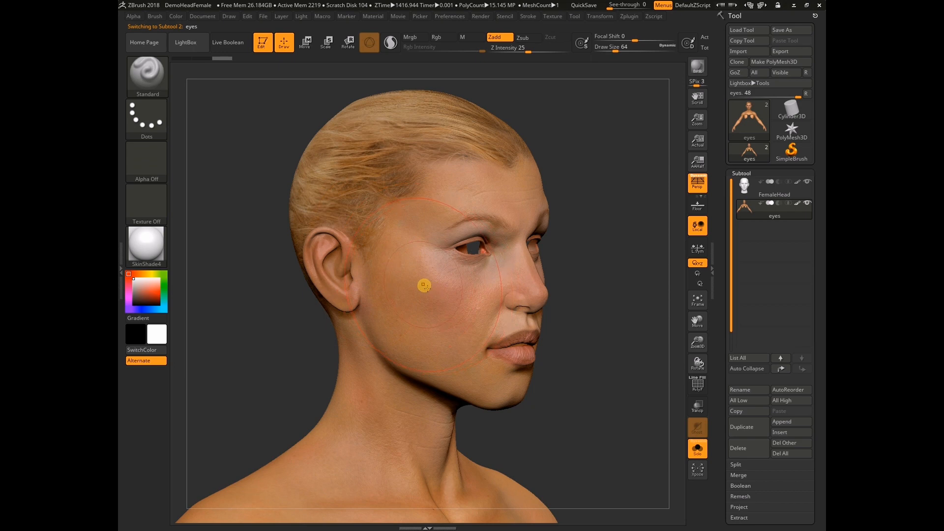
click(146, 246)
click(198, 388)
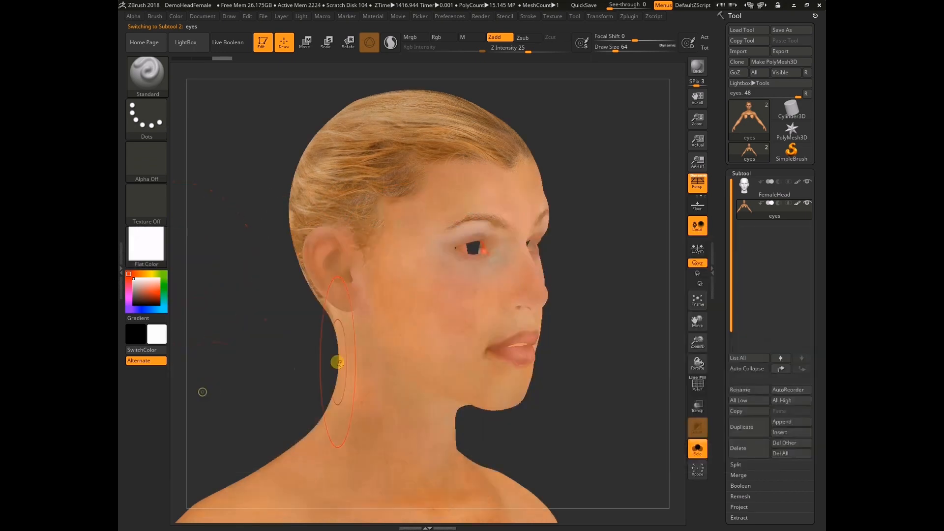
mouse_move(604, 297)
mouse_down()
mouse_move(588, 296)
mouse_move(605, 305)
mouse_move(620, 295)
mouse_move(596, 308)
mouse_move(615, 309)
mouse_move(620, 293)
mouse_up()
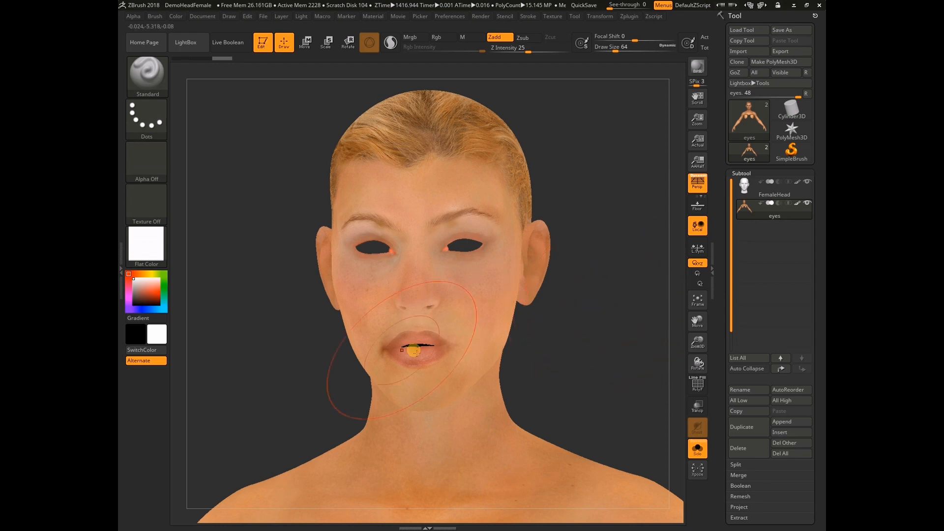
click(146, 243)
click(410, 252)
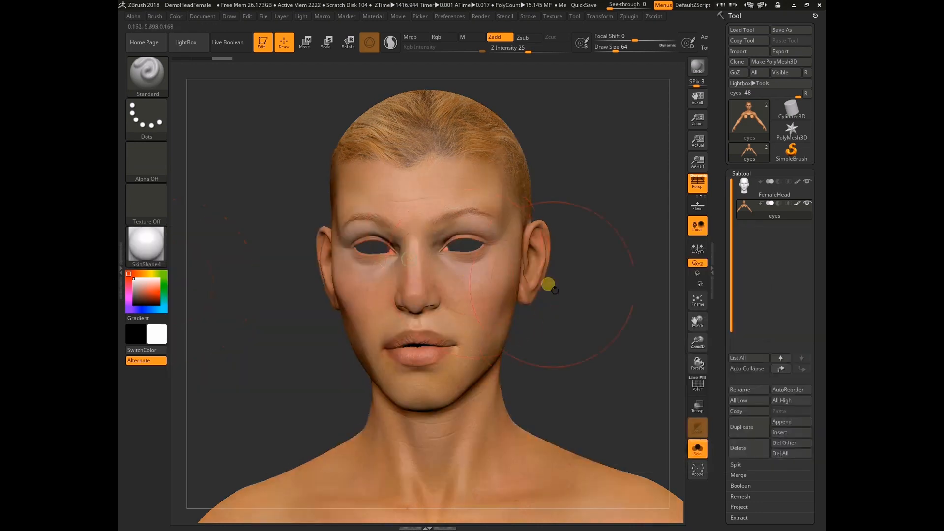
- Select the FemaleHead subtool and show its Project settings
click(769, 187)
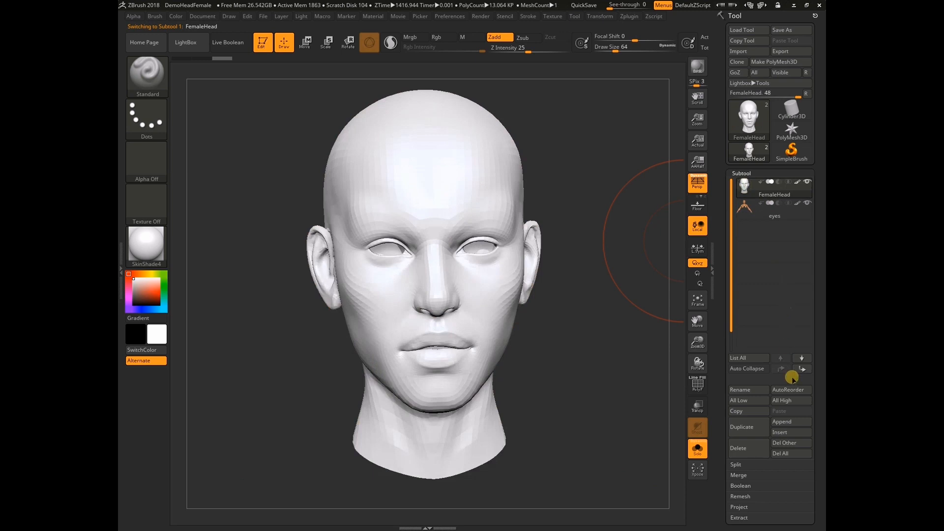
drag(814, 421, 815, 362)
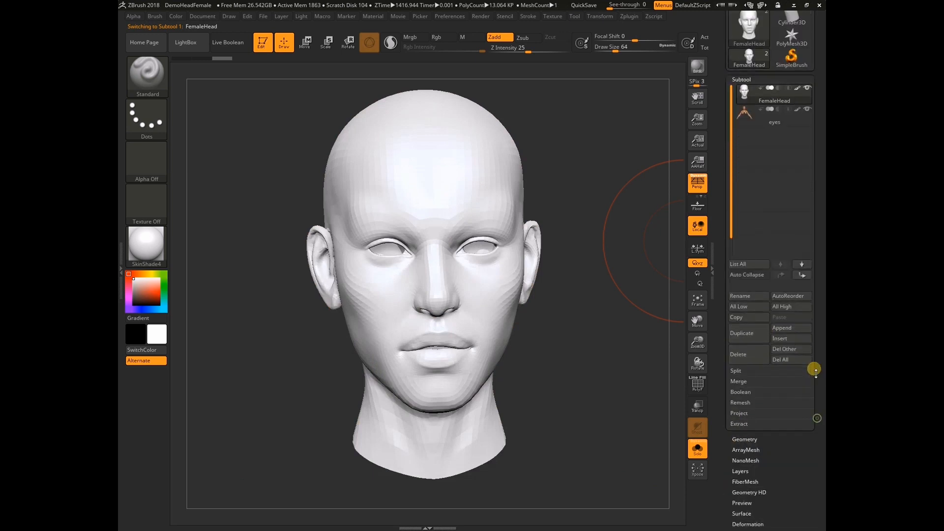
click(740, 413)
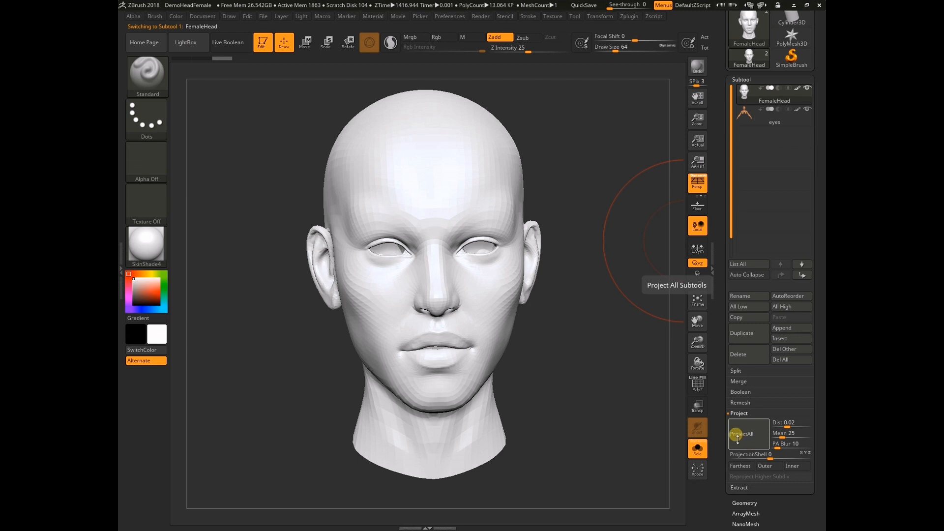
- Turn on Rgb and turn off Zadd so that only color is affected on the FemaleHead subtool
click(437, 37)
click(498, 41)
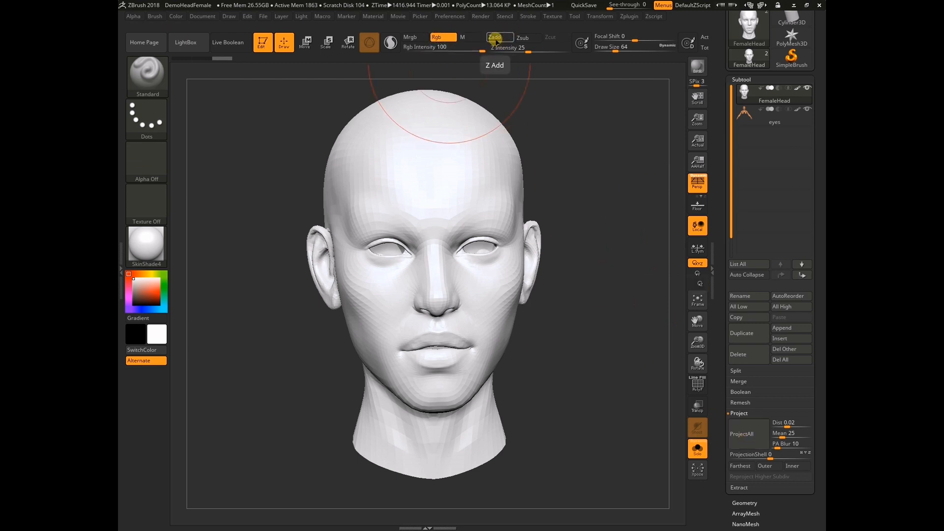
mouse_move(585, 341)
mouse_down()
mouse_move(558, 342)
mouse_move(589, 333)
mouse_up()
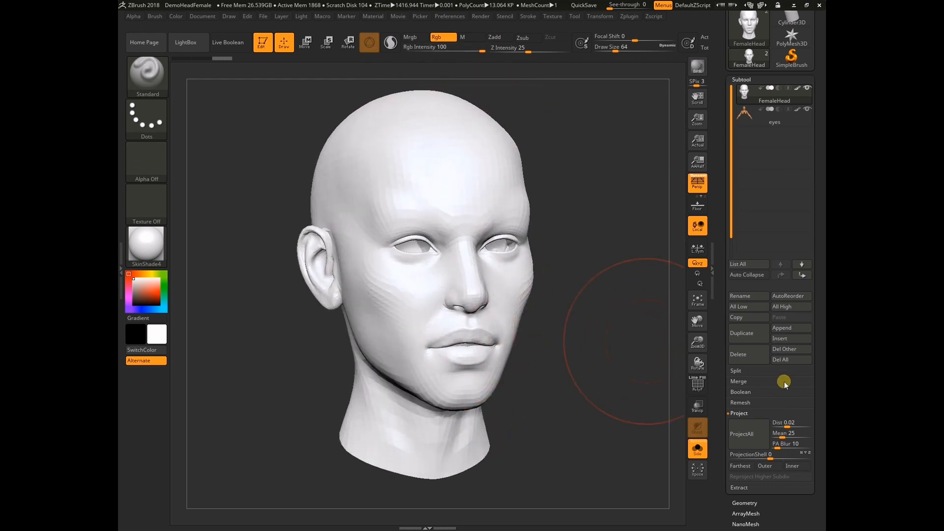
drag(567, 343, 617, 321)
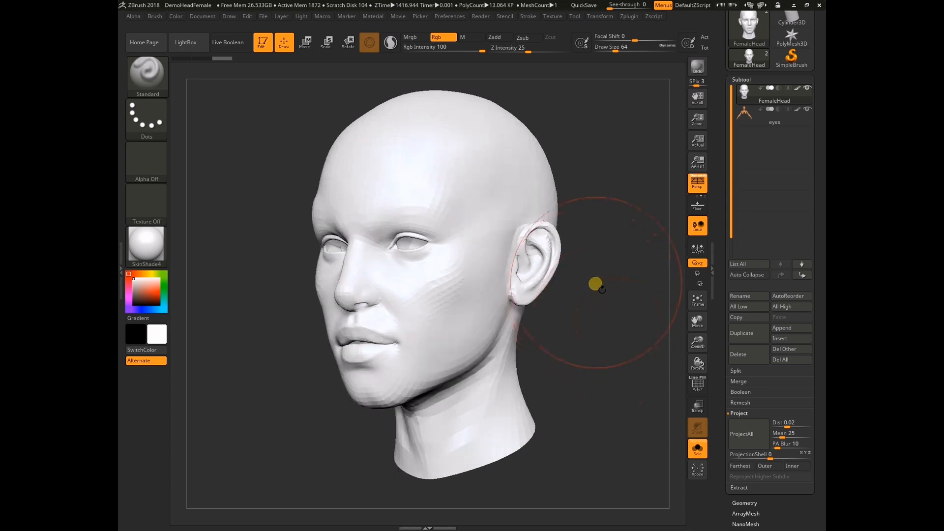